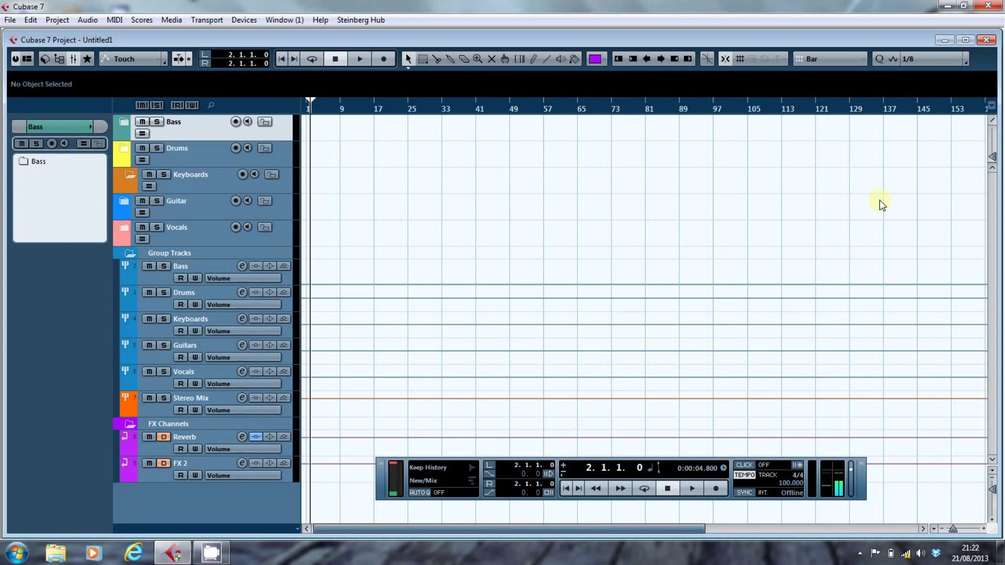
# Add a new instrument track and move it to the top, above Bass.
pyautogui.rightClick(210, 124)
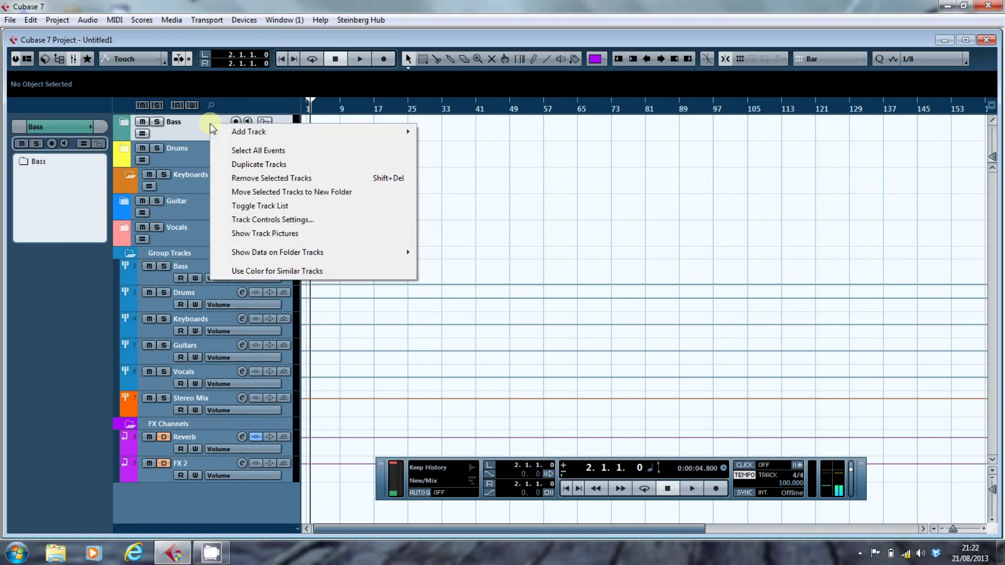
pyautogui.moveTo(230, 132)
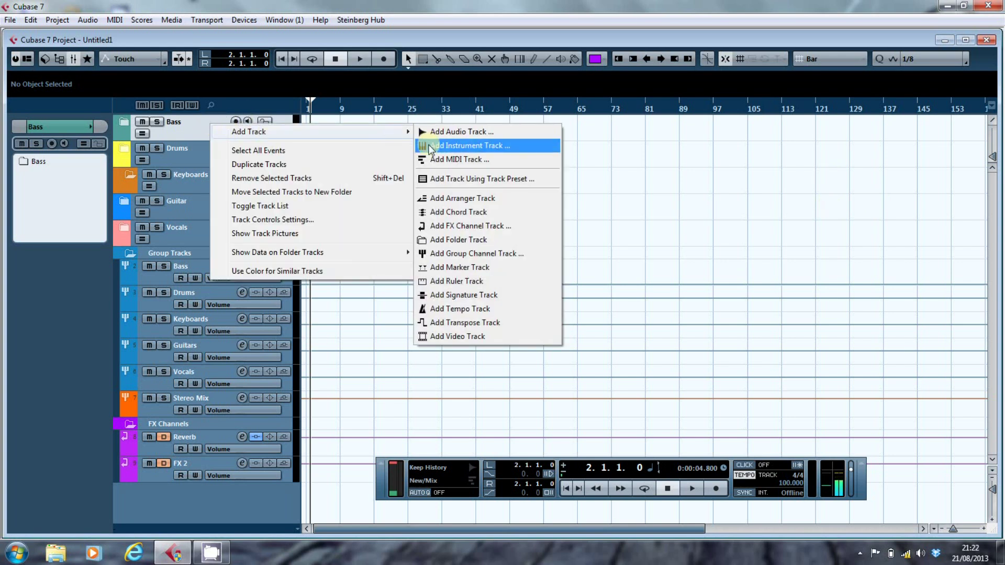
pyautogui.click(430, 148)
pyautogui.click(573, 145)
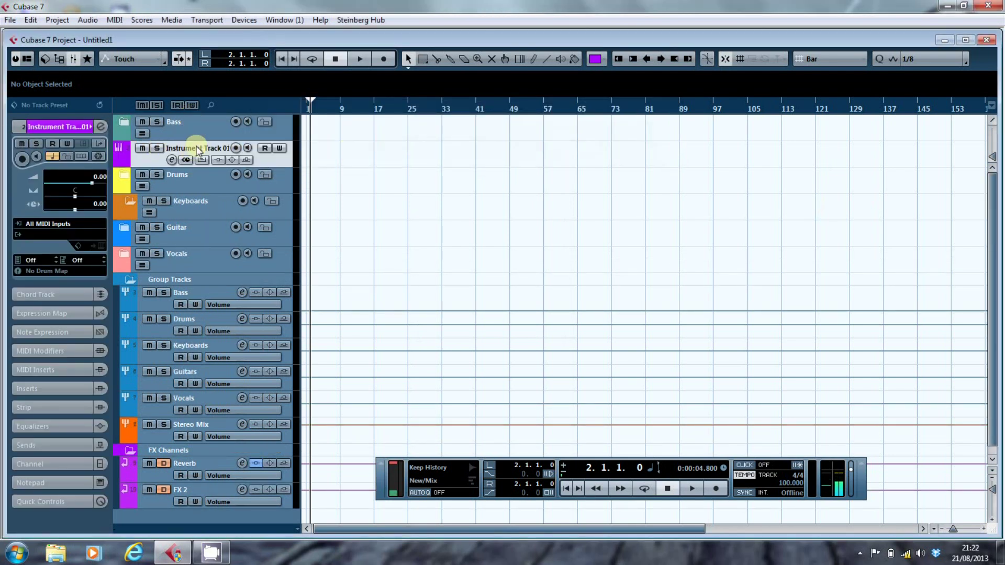
pyautogui.moveTo(197, 150); pyautogui.dragTo(188, 123)
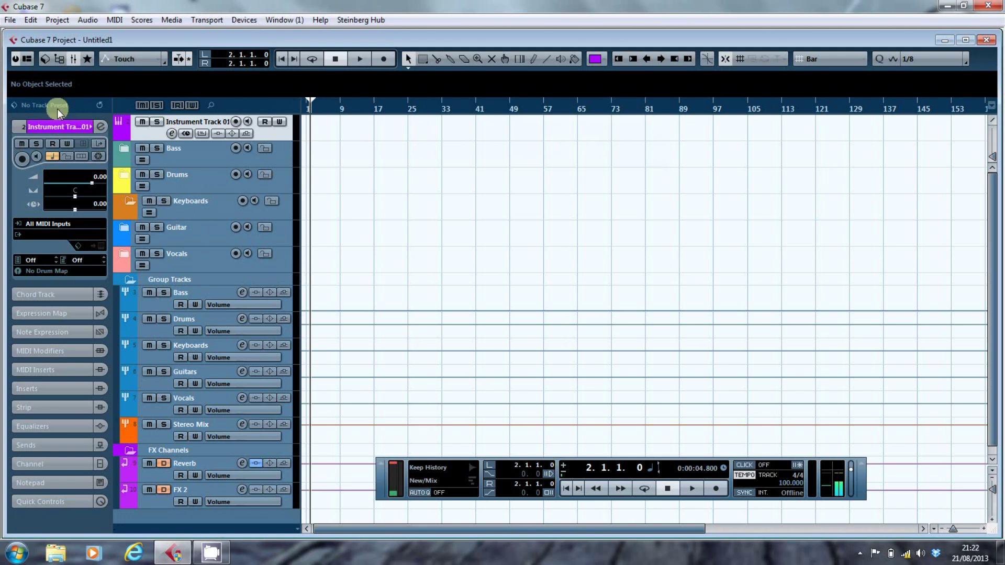
# Rename the new instrument track to 'Sections'.
pyautogui.doubleClick(220, 125)
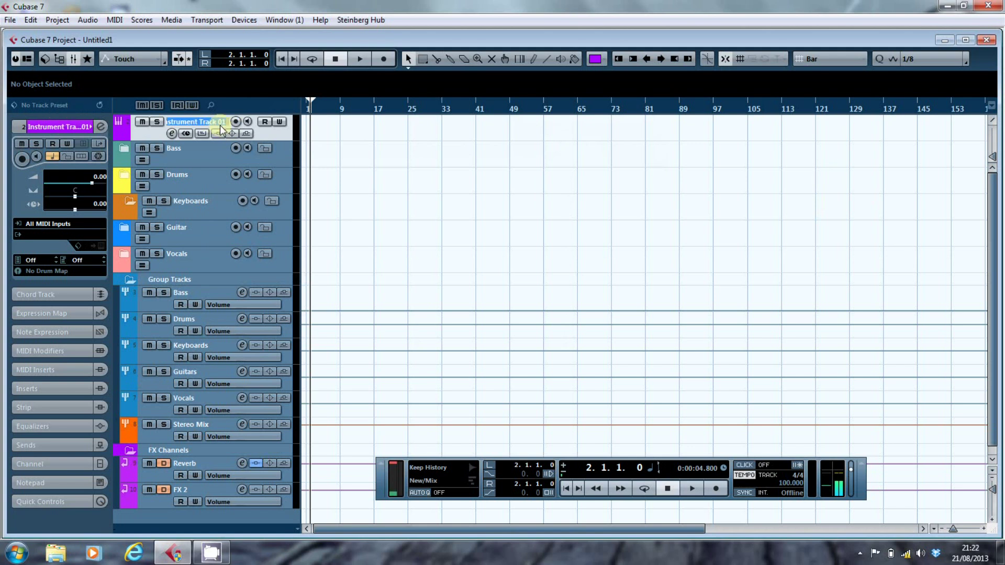
pyautogui.write('Sections')
pyautogui.press('Return')
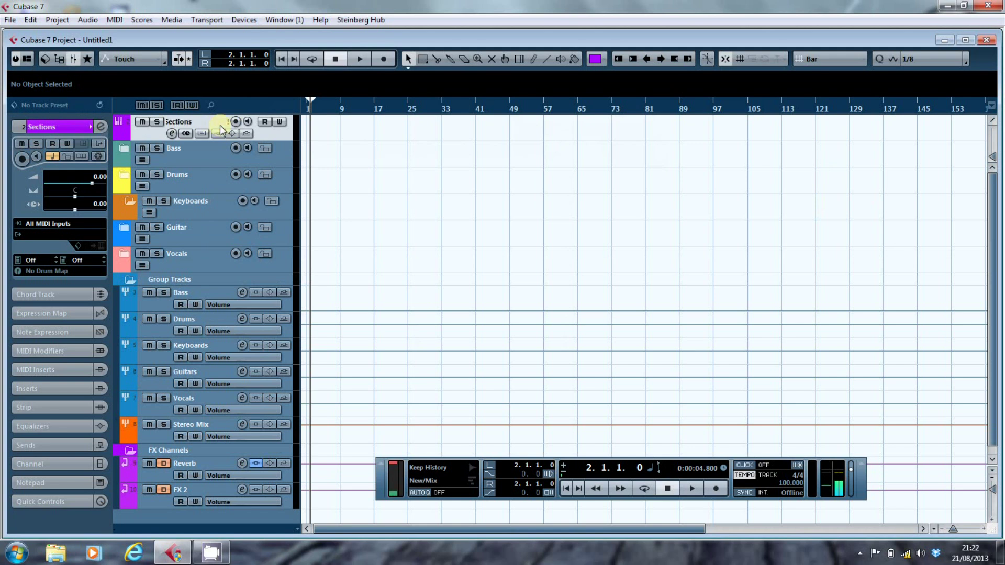
# Colour the Sections track orange.
pyautogui.click(94, 126)
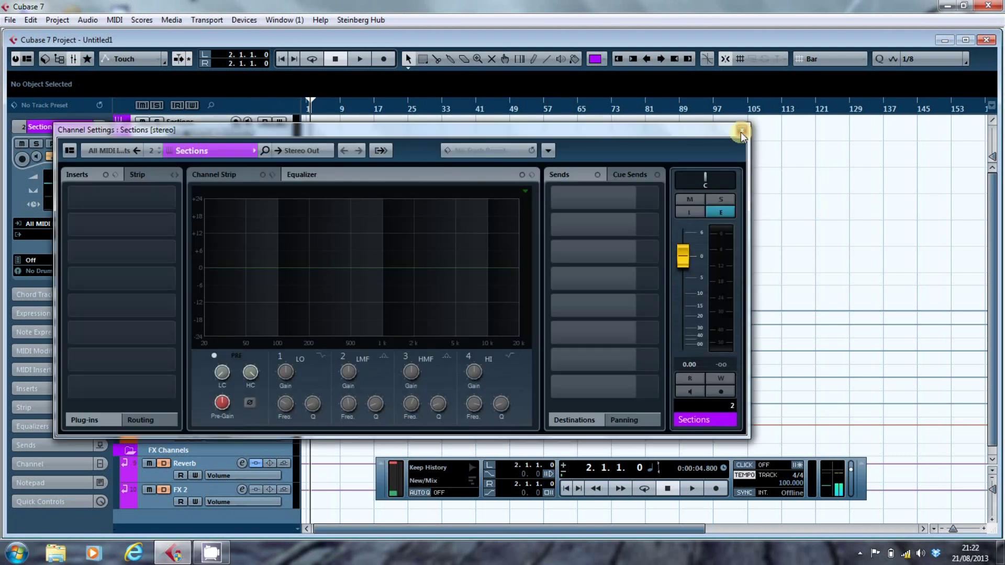
pyautogui.click(754, 128)
pyautogui.click(91, 127)
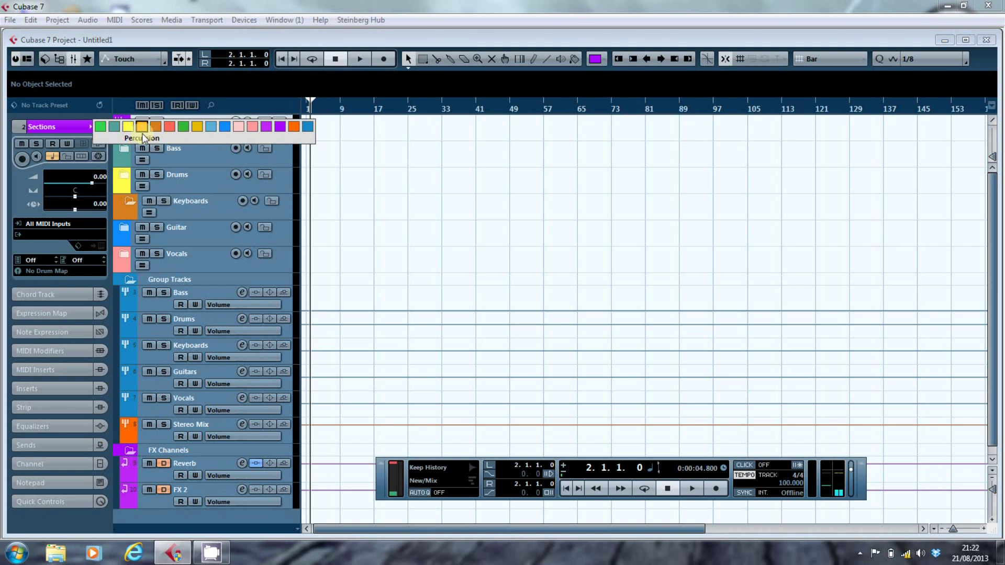
pyautogui.click(294, 128)
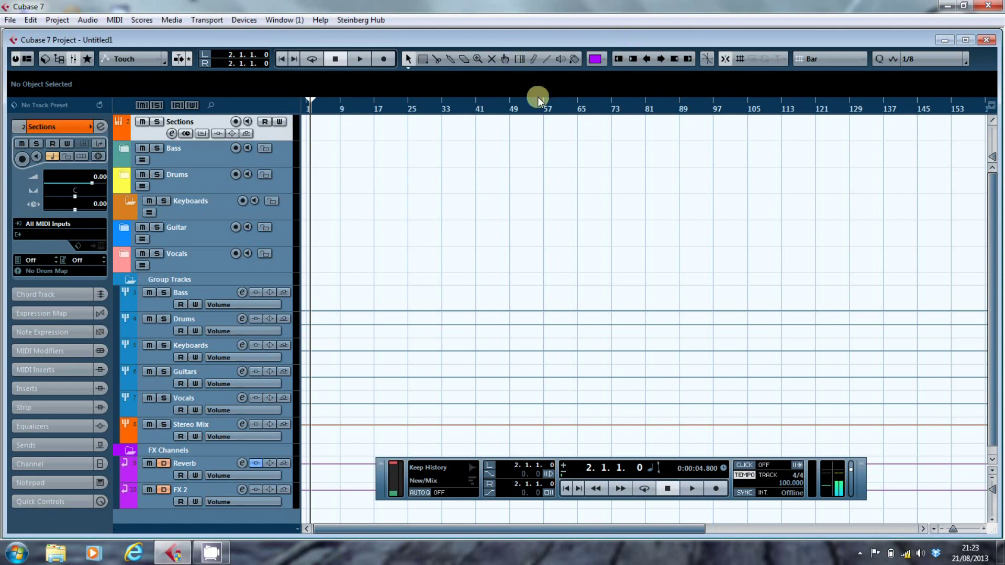
# With the Draw tool, draw a part from bar 2 to 10 on Sections named 'Intro'.
pyautogui.rightClick(460, 128)
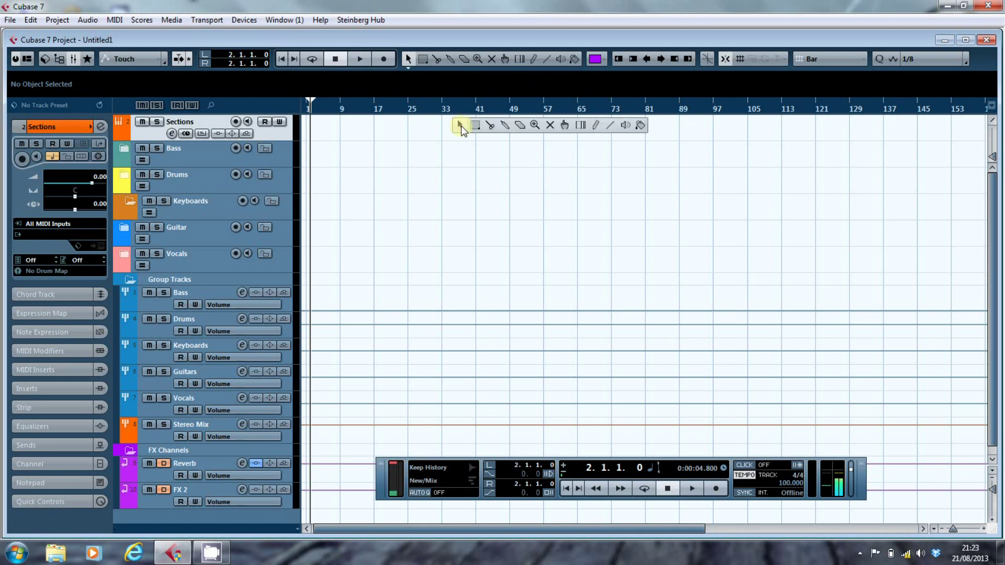
pyautogui.click(593, 128)
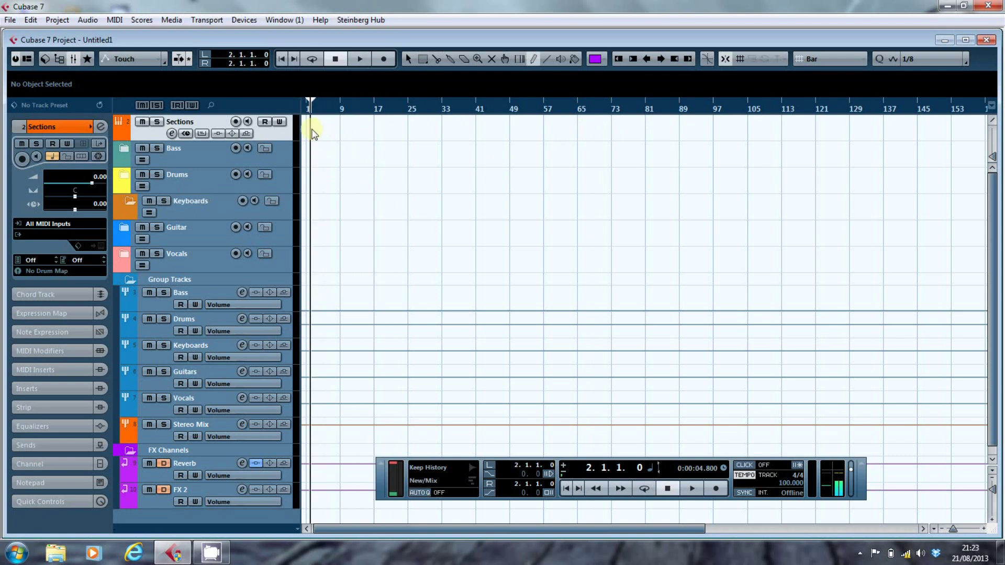
pyautogui.moveTo(311, 129)
pyautogui.mouseDown()
pyautogui.moveTo(382, 129)
pyautogui.moveTo(343, 128)
pyautogui.mouseUp()
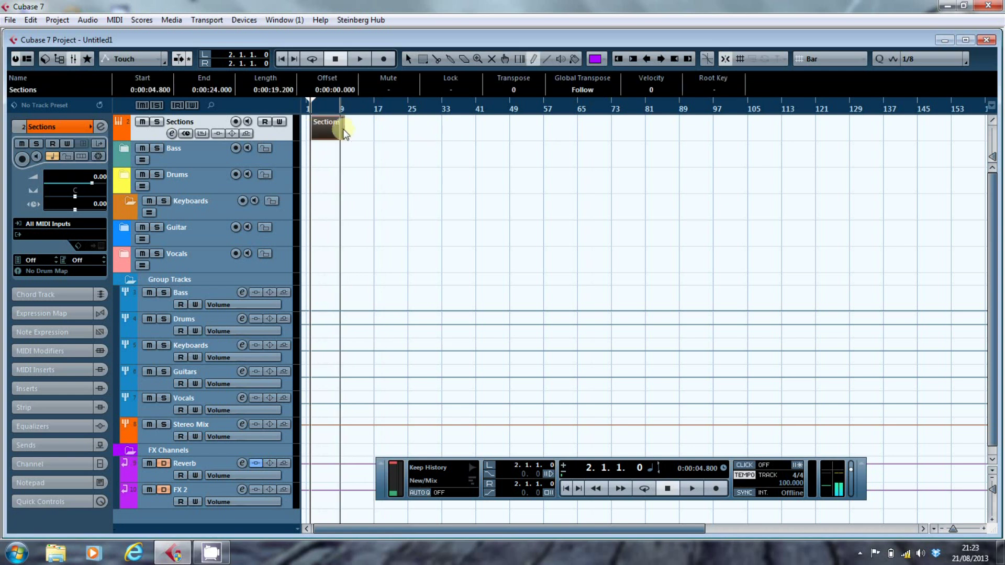
pyautogui.click(36, 91)
pyautogui.write('INtro')
pyautogui.press('Return')
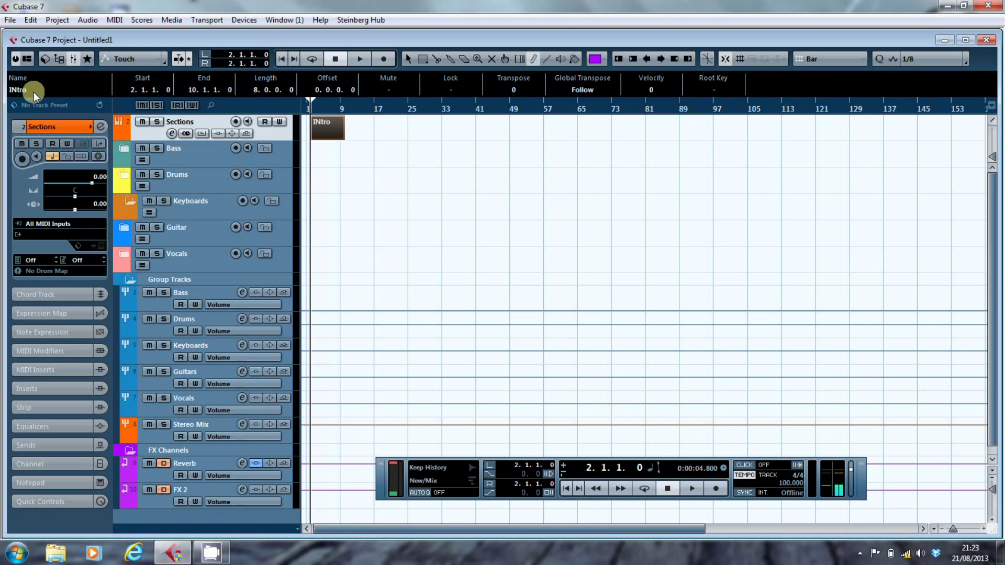
pyautogui.write('Intro')
pyautogui.press('Return')
# Zoom in and draw a 'Verse' part from bar 10 to 22.
pyautogui.click(935, 528)
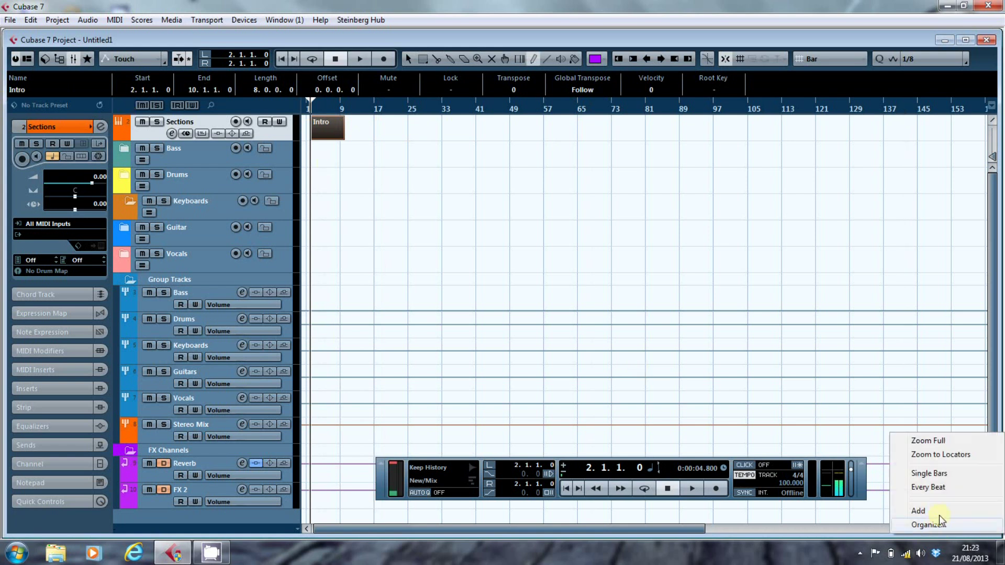
pyautogui.click(942, 487)
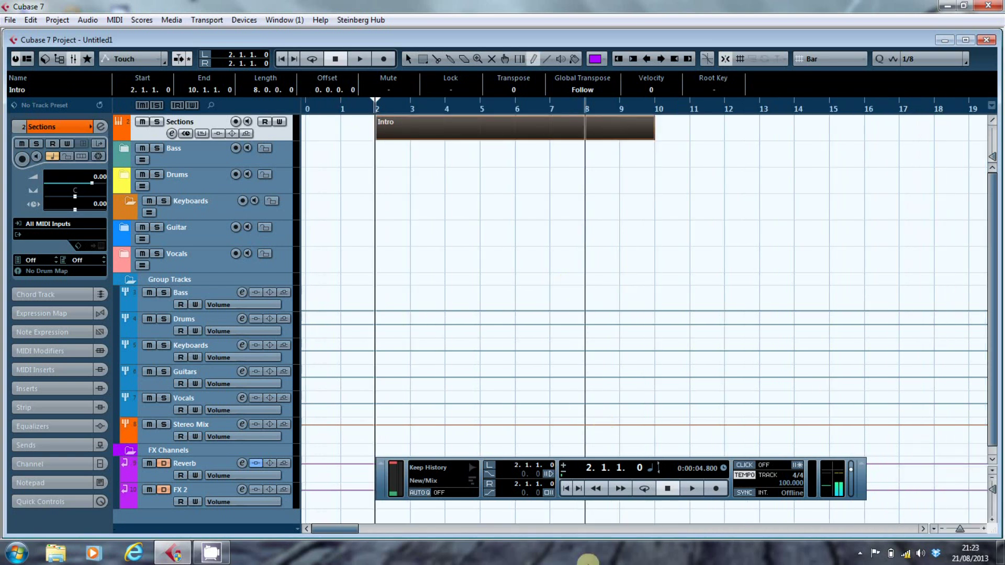
pyautogui.moveTo(336, 530); pyautogui.dragTo(365, 533)
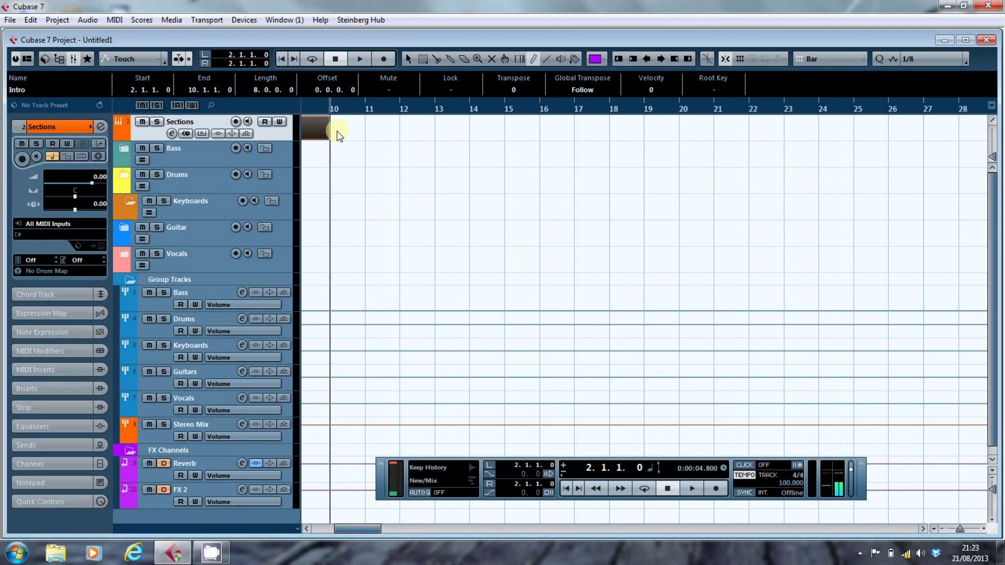
pyautogui.moveTo(335, 131); pyautogui.dragTo(743, 127)
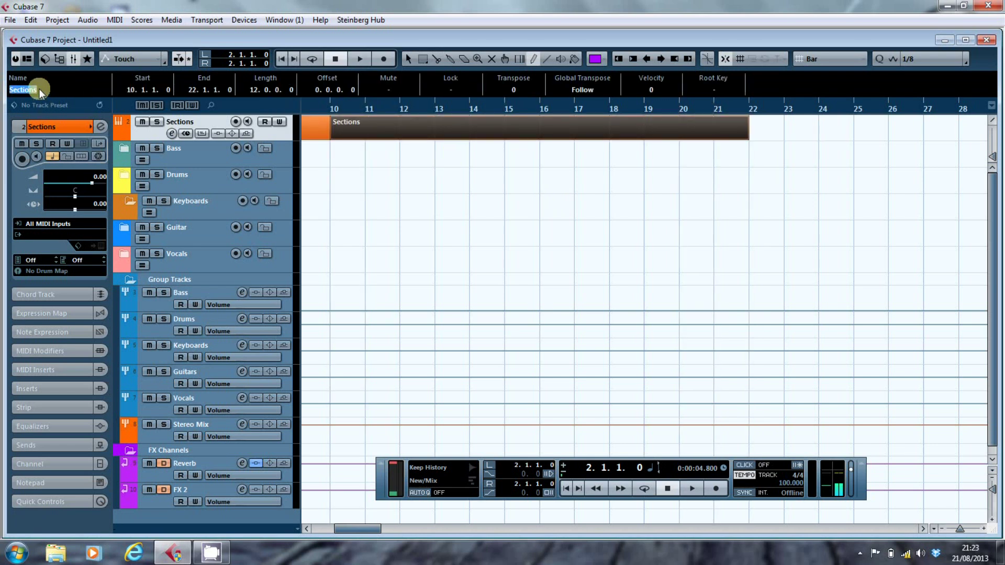
pyautogui.write('Verse')
pyautogui.press('Return')
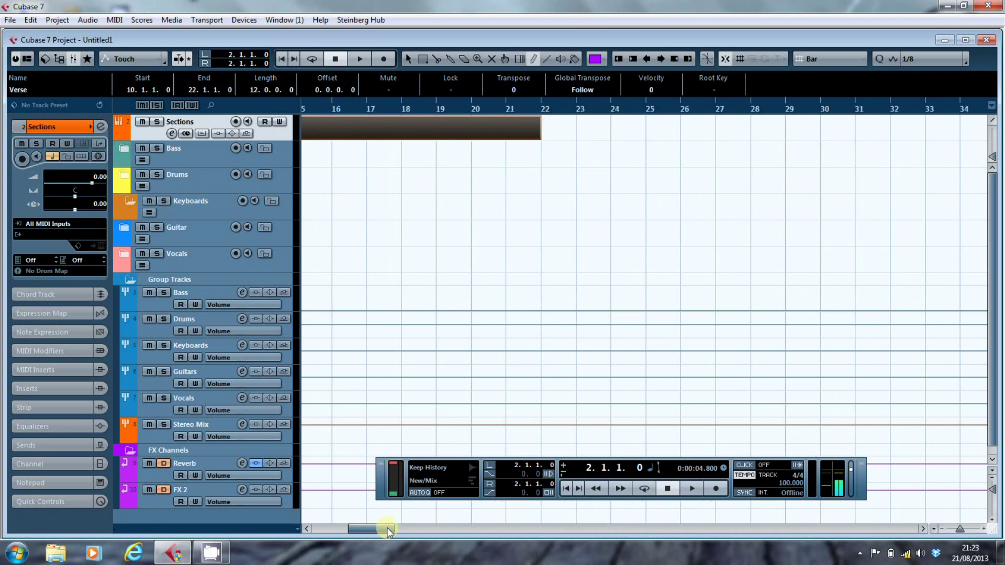
# Draw a 'Chorus' part from bar 22 to 34.
pyautogui.moveTo(388, 527); pyautogui.dragTo(398, 529)
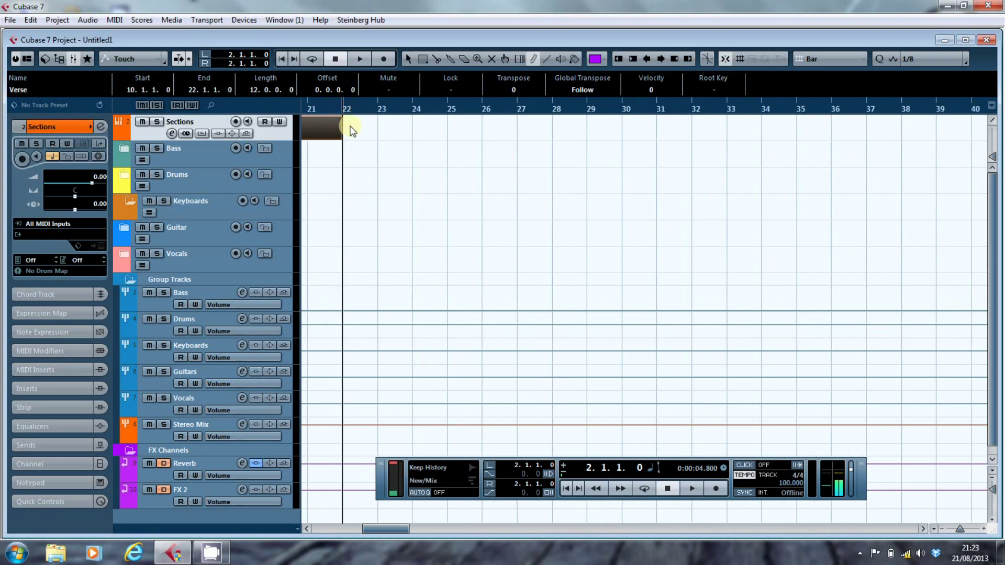
pyautogui.moveTo(349, 130); pyautogui.dragTo(748, 141)
pyautogui.click(28, 90)
pyautogui.write('c')
pyautogui.press('Return')
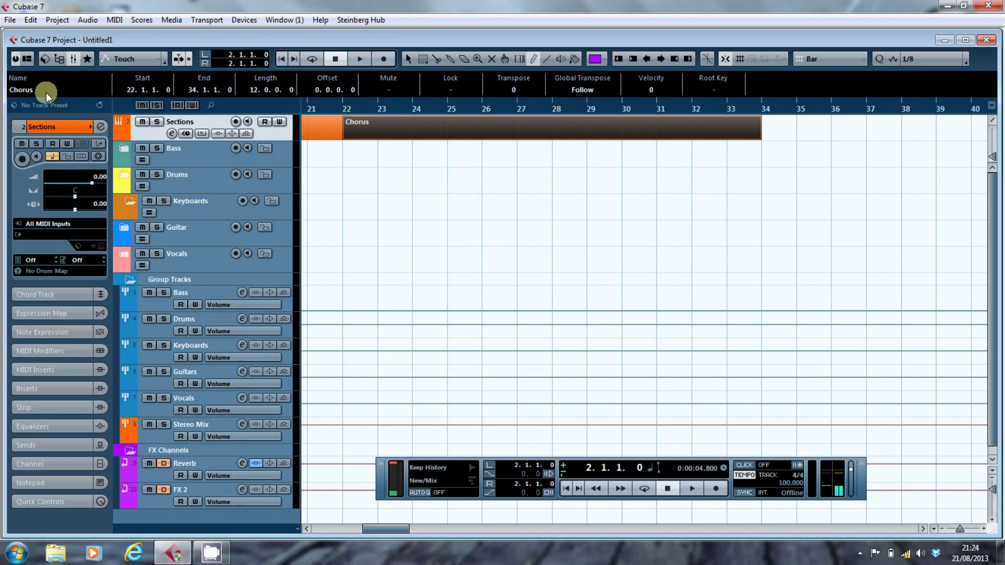
# Colour the Chorus part orange and the Verse part yellow.
pyautogui.click(606, 61)
pyautogui.click(607, 115)
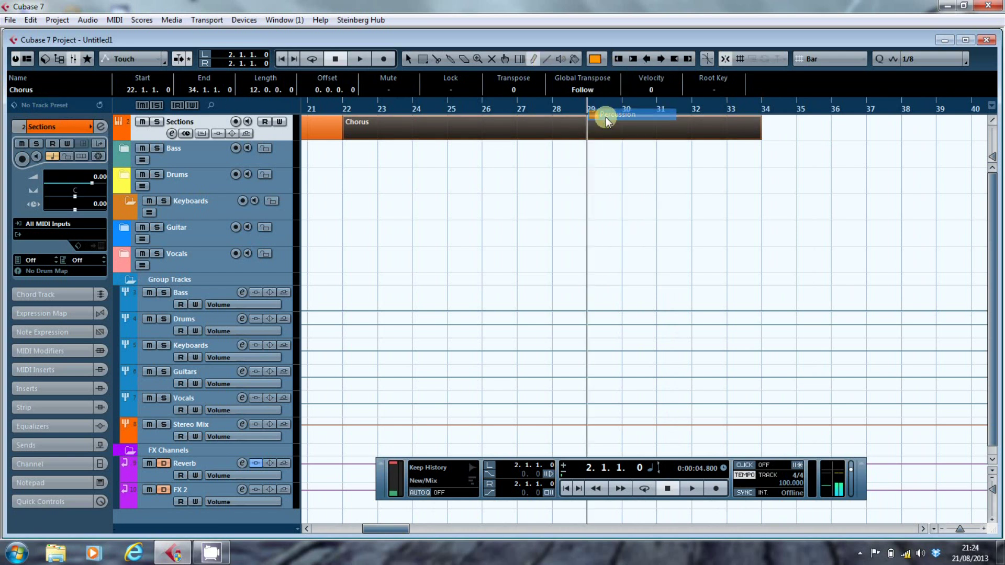
pyautogui.press('Left')
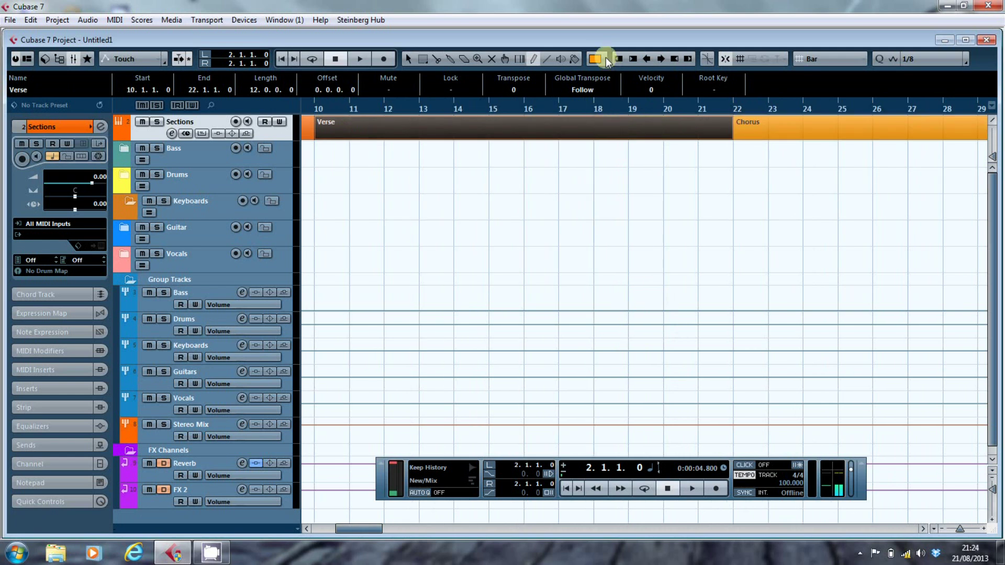
pyautogui.click(605, 59)
pyautogui.click(602, 84)
# Colour the Intro part teal and check the part colours.
pyautogui.press('Left')
pyautogui.click(606, 61)
pyautogui.click(607, 89)
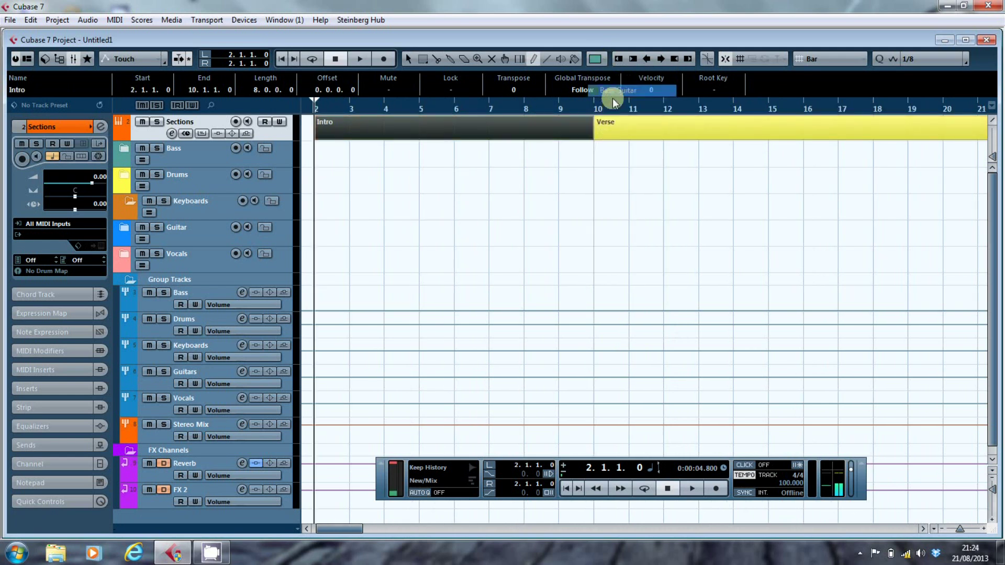
pyautogui.click(599, 189)
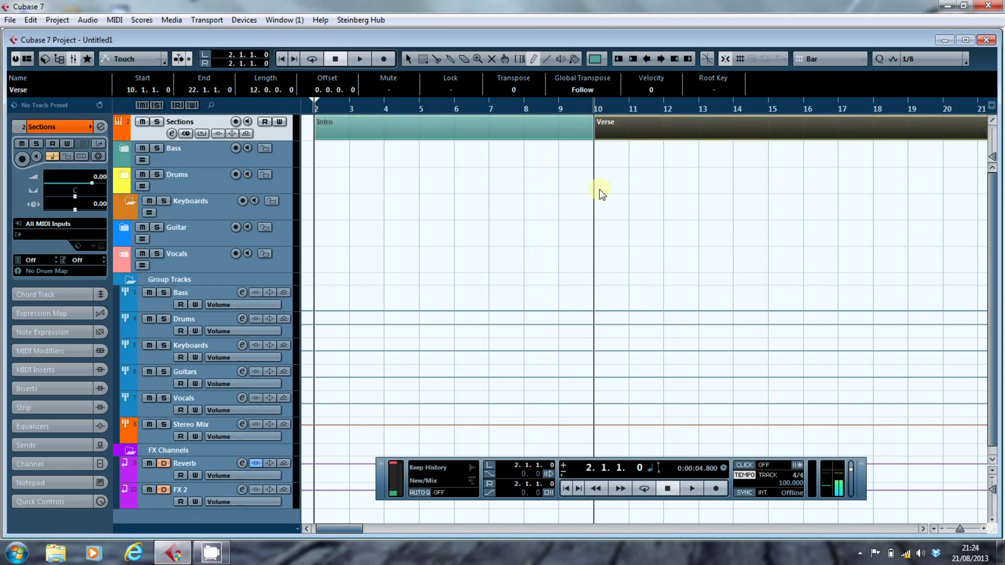
pyautogui.press('Right')
pyautogui.press('Left')
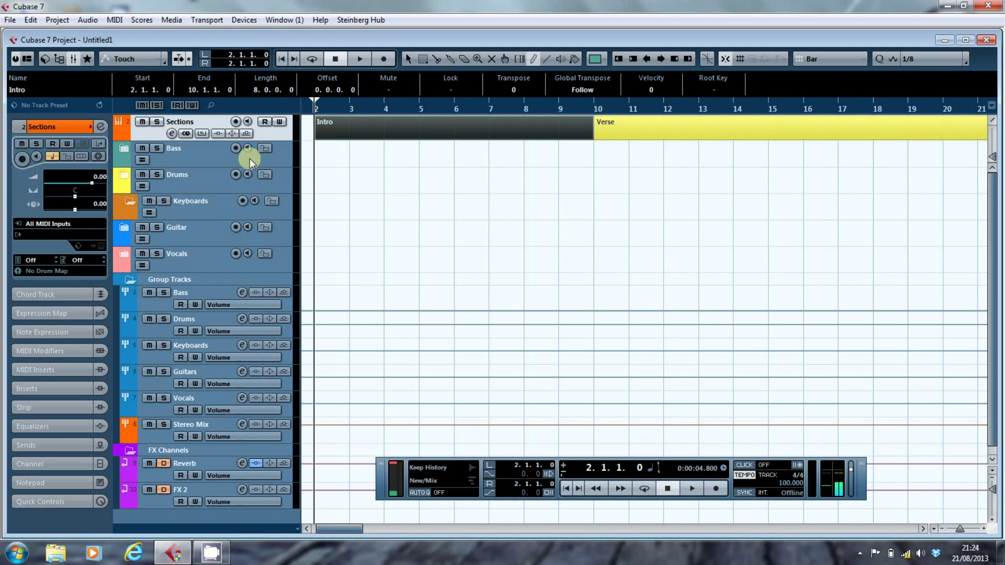
# Add a chord track below Sections and colour it pink.
pyautogui.rightClick(276, 133)
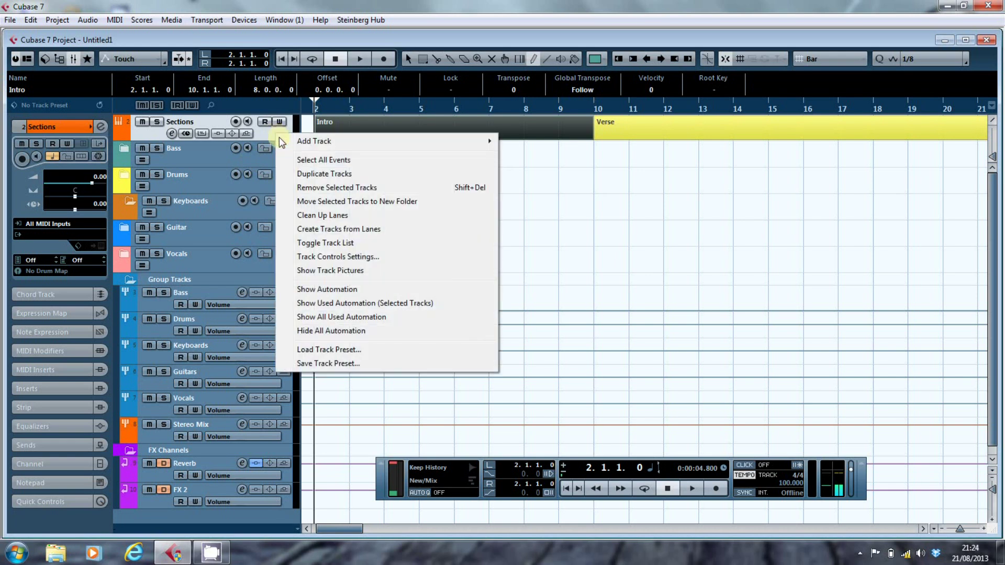
pyautogui.moveTo(335, 150)
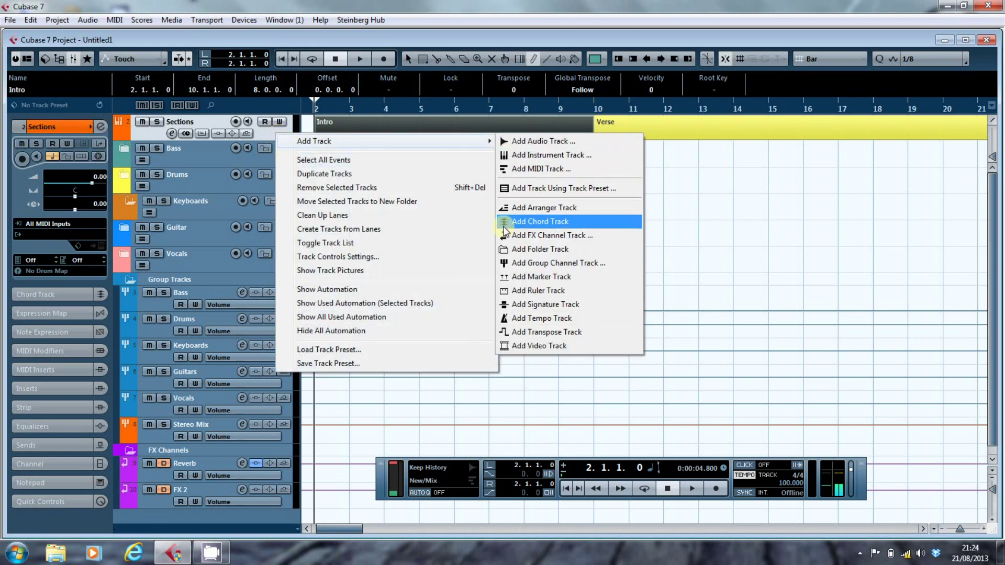
pyautogui.click(540, 221)
pyautogui.click(150, 159)
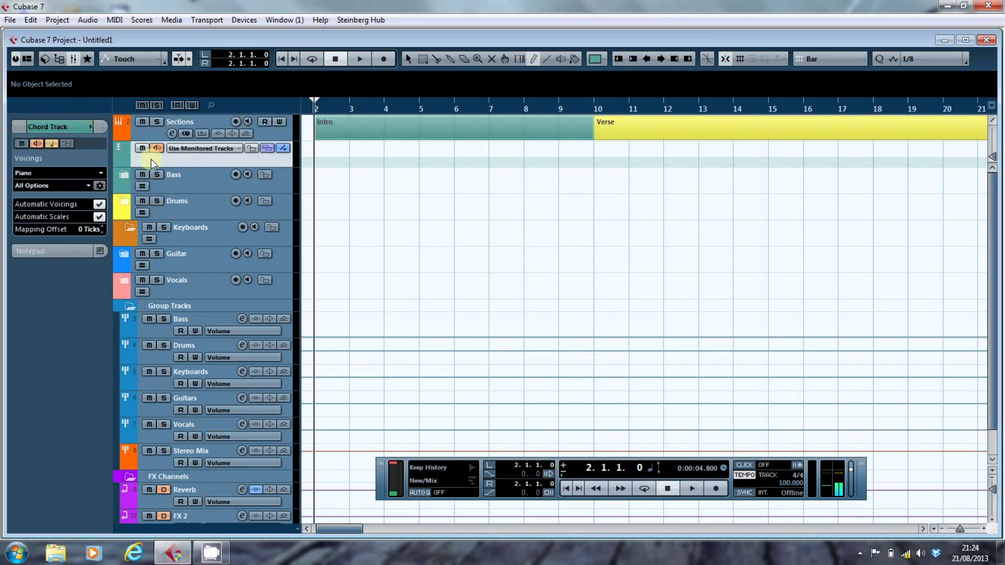
pyautogui.click(88, 127)
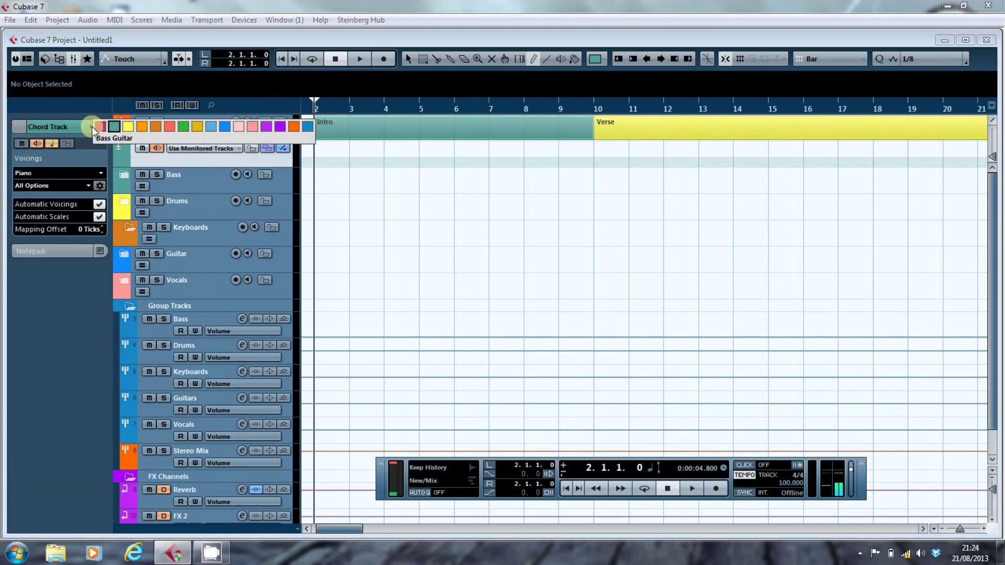
pyautogui.click(239, 129)
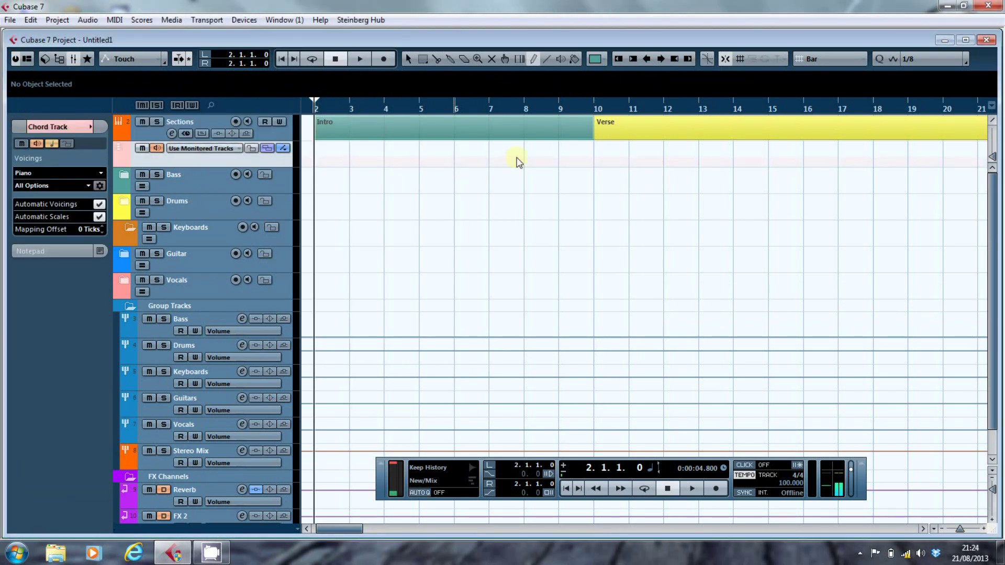
pyautogui.moveTo(460, 169); pyautogui.dragTo(364, 185)
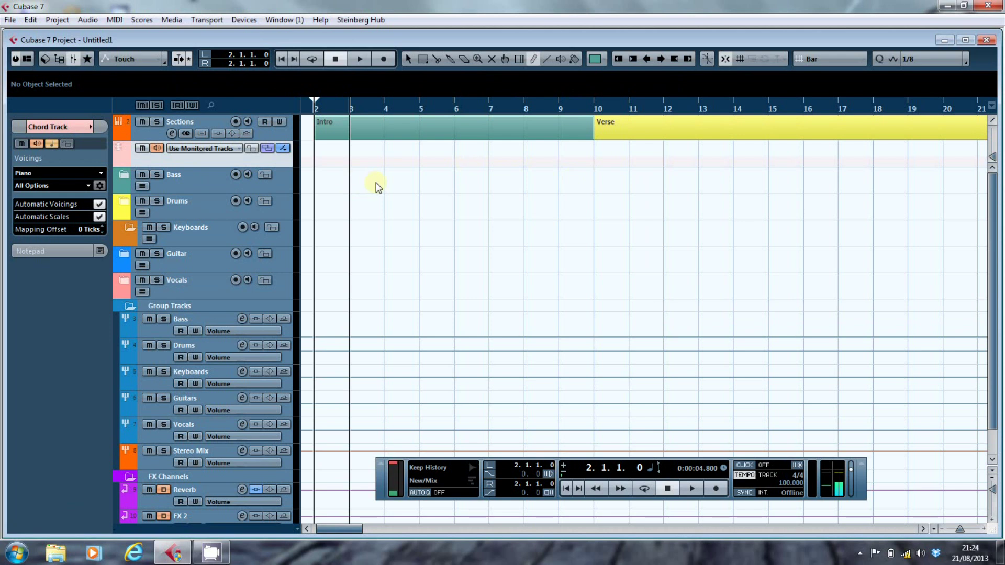
pyautogui.moveTo(335, 528); pyautogui.dragTo(382, 529)
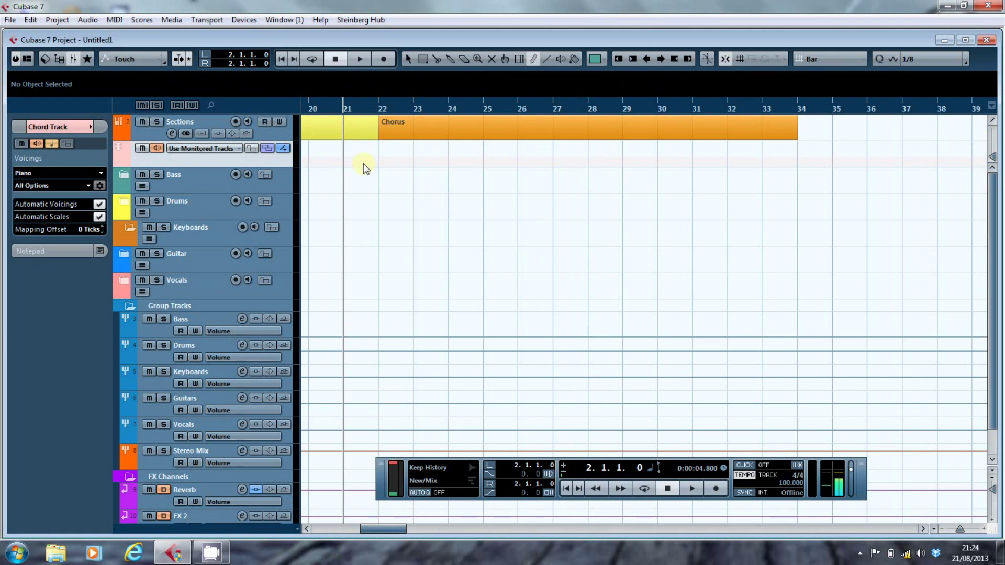
# Add an instrument track using HALion Sonic SE.
pyautogui.rightClick(206, 235)
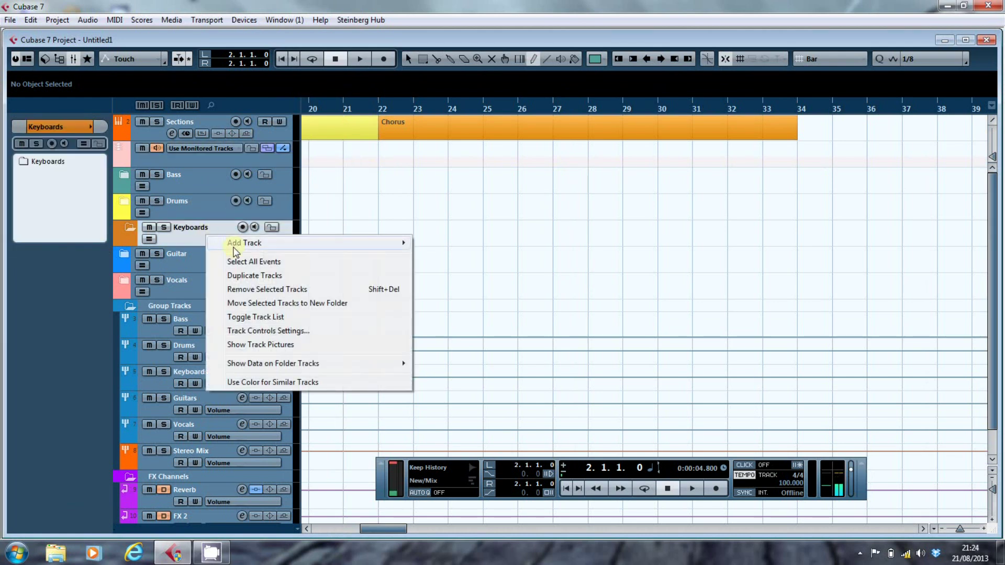
pyautogui.moveTo(234, 246)
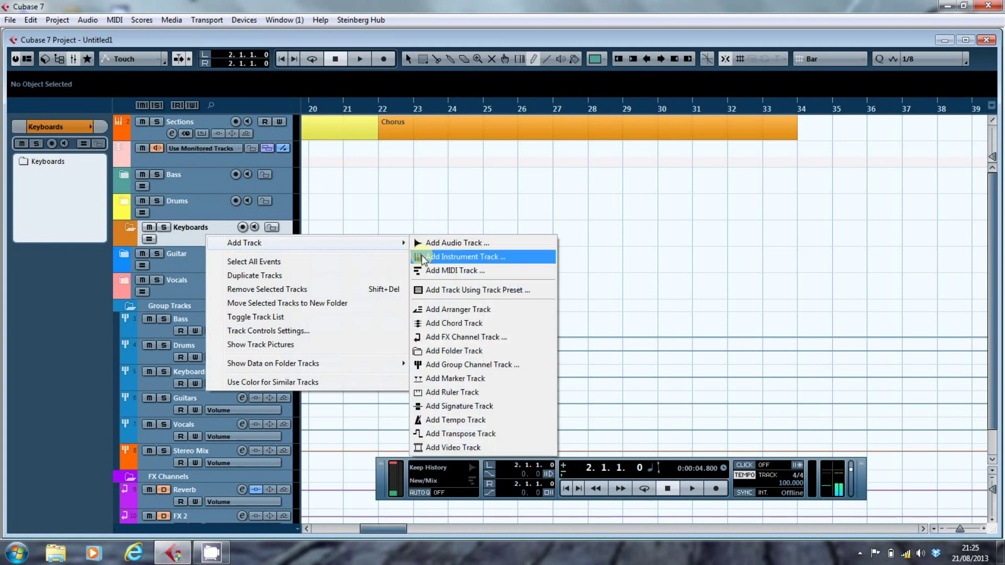
pyautogui.click(423, 258)
pyautogui.click(469, 144)
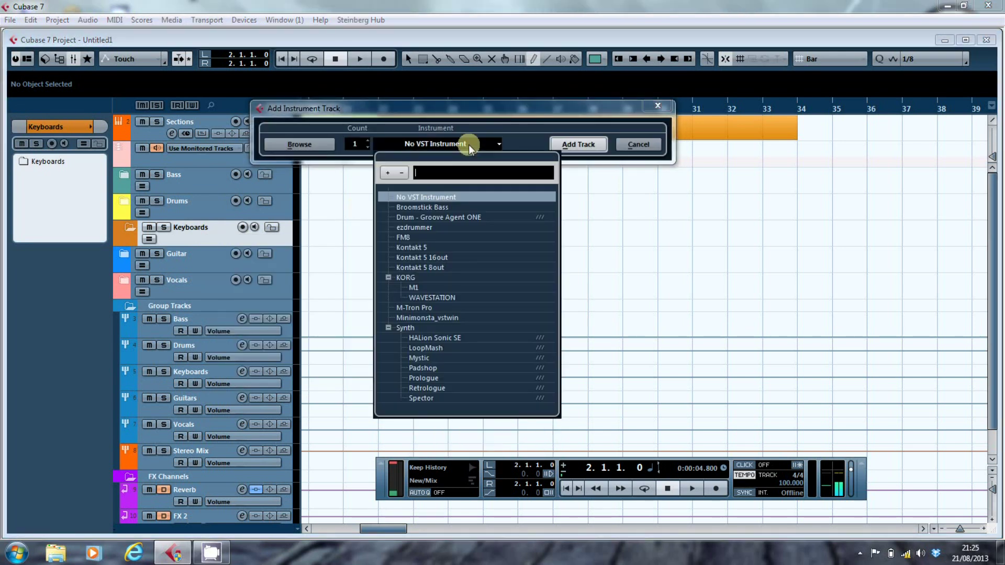
pyautogui.click(466, 337)
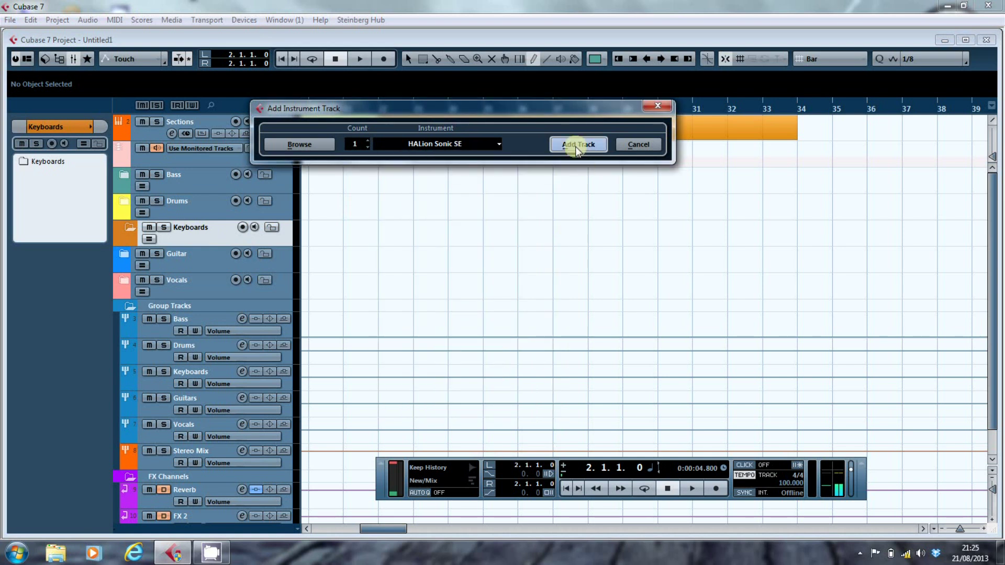
pyautogui.click(576, 145)
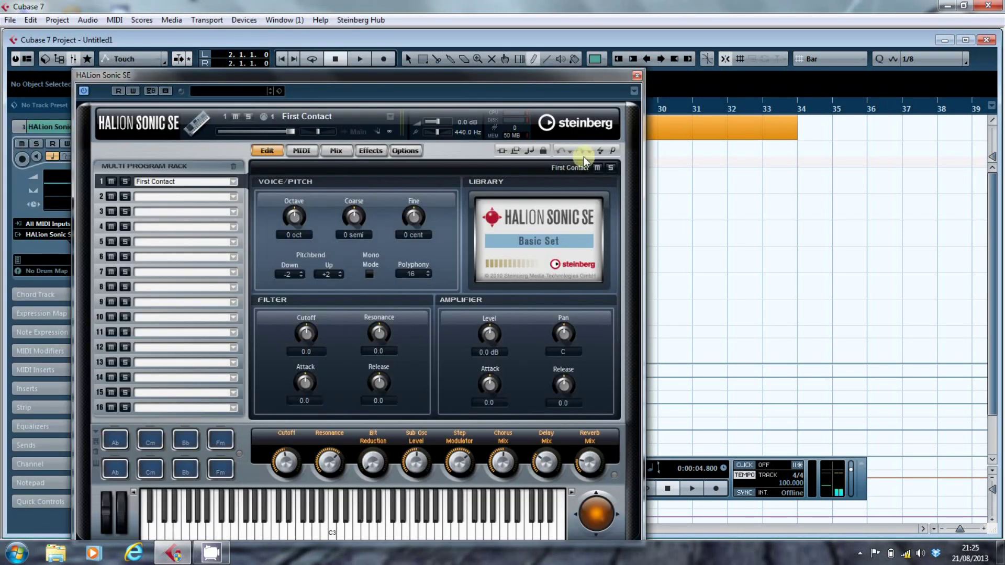
# Load the Clean Combo Organ program and move the track into the Keyboards folder.
pyautogui.click(614, 151)
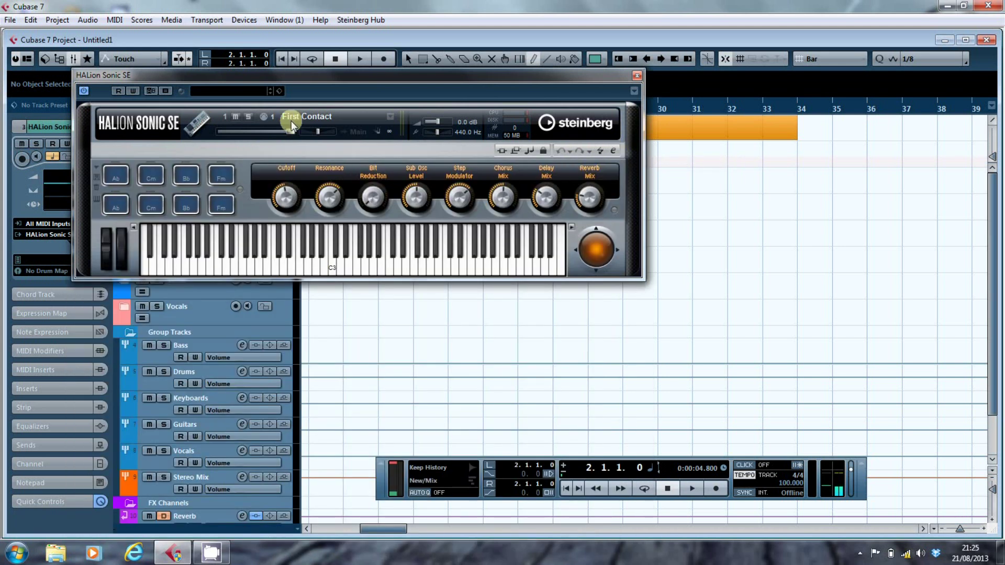
pyautogui.click(391, 117)
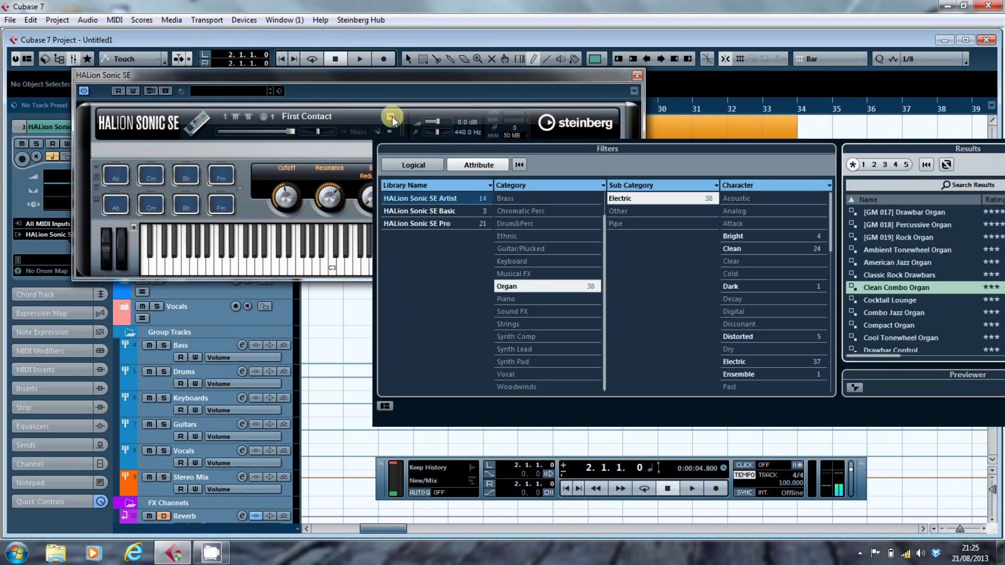
pyautogui.doubleClick(922, 290)
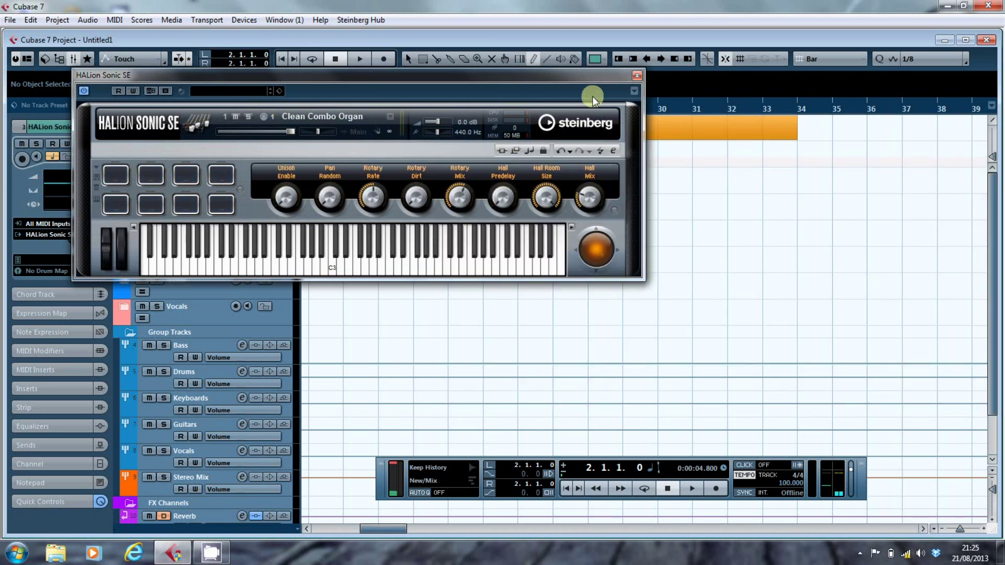
pyautogui.click(636, 75)
pyautogui.moveTo(170, 260); pyautogui.dragTo(190, 240)
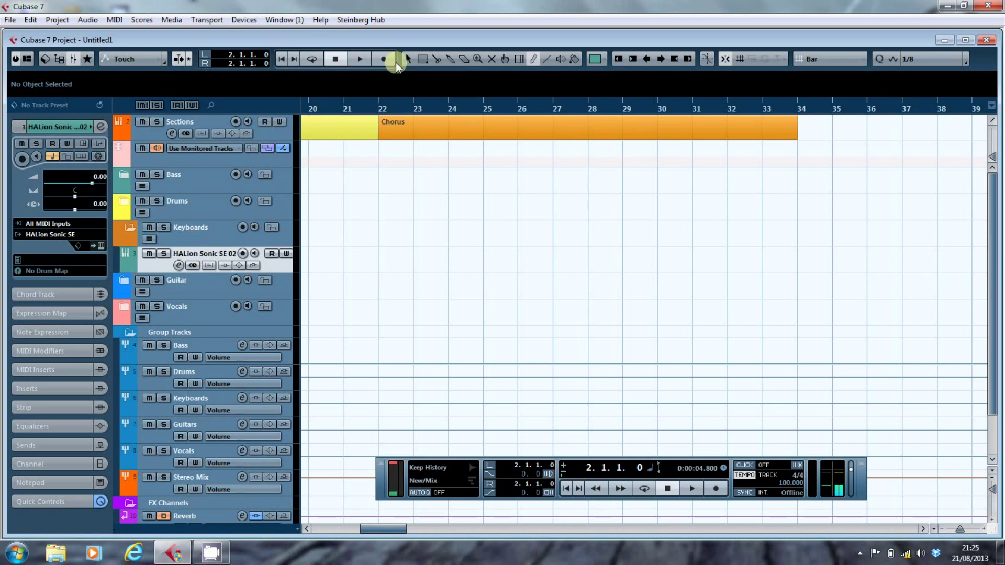
# Colour the HALion Sonic SE 02 track Keyboards orange and set its Transpose to 12.
pyautogui.click(605, 63)
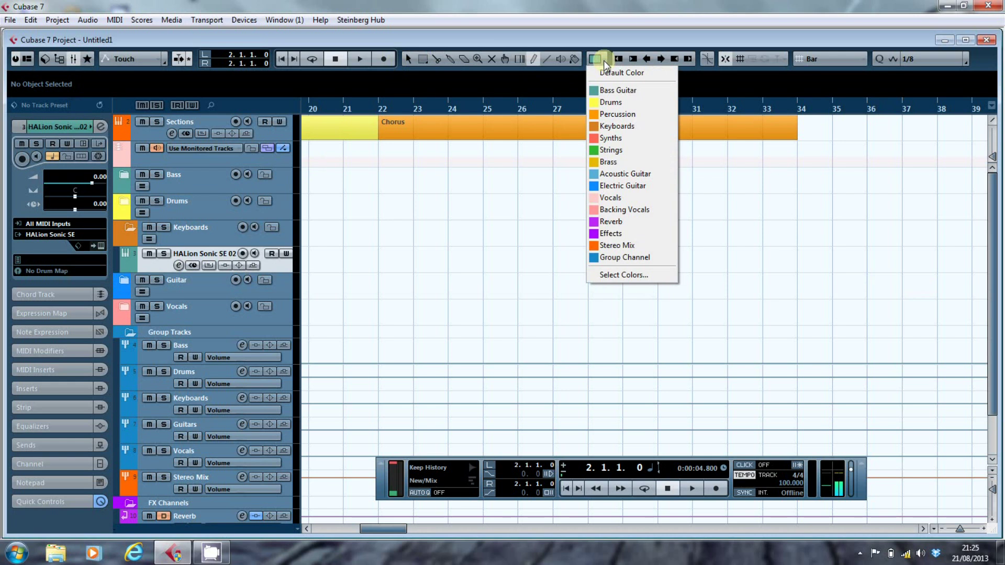
pyautogui.click(615, 127)
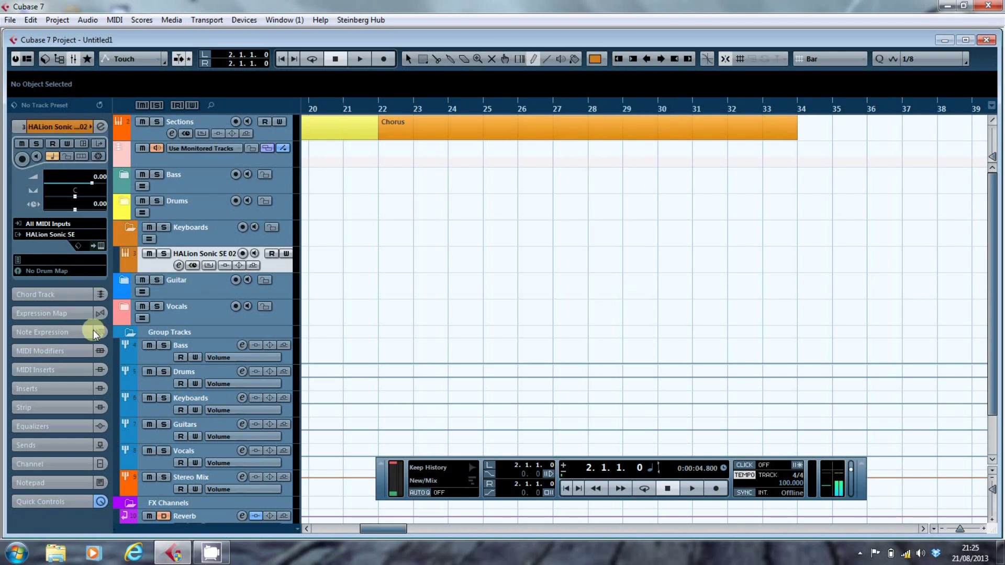
pyautogui.click(79, 352)
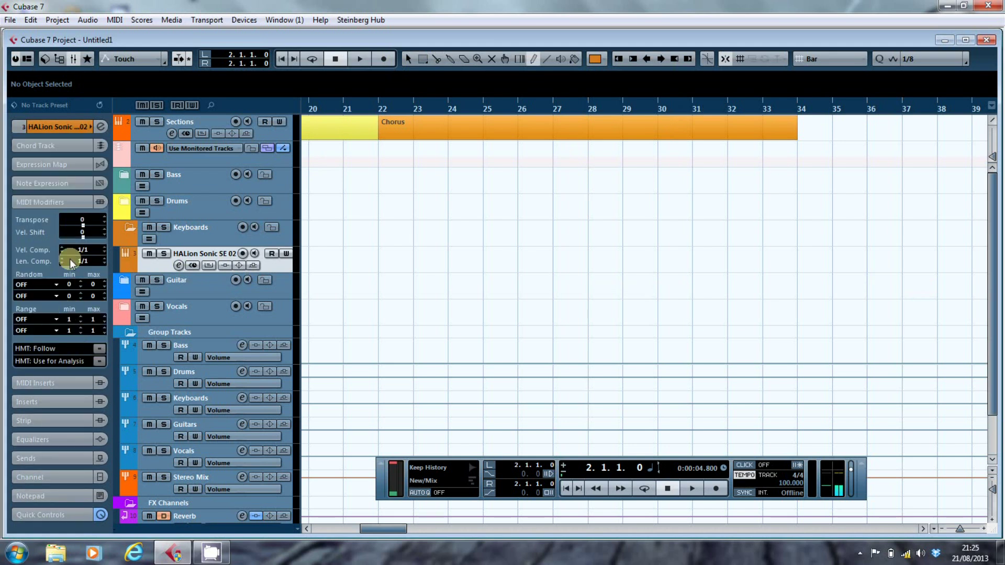
pyautogui.click(81, 221)
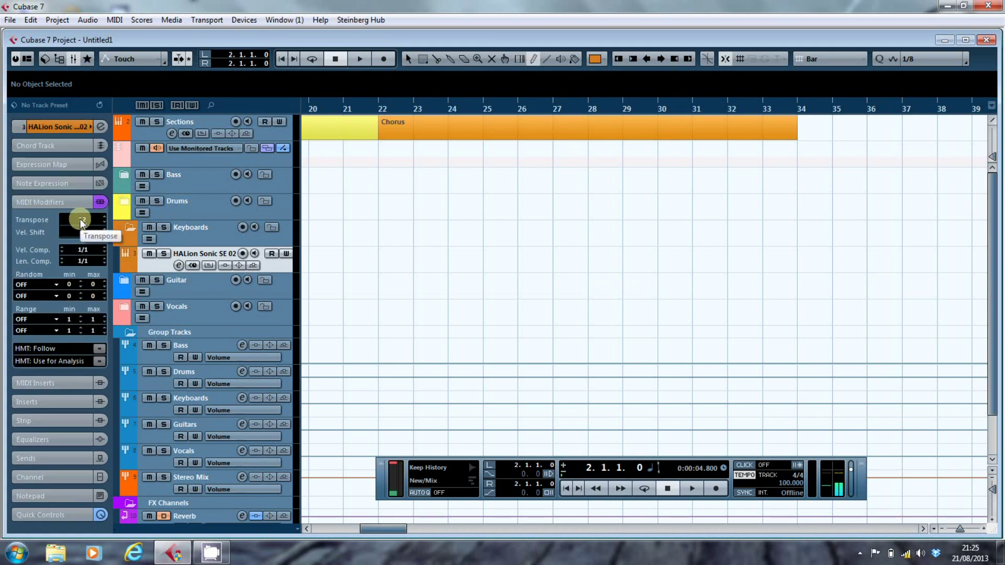
pyautogui.press('Return')
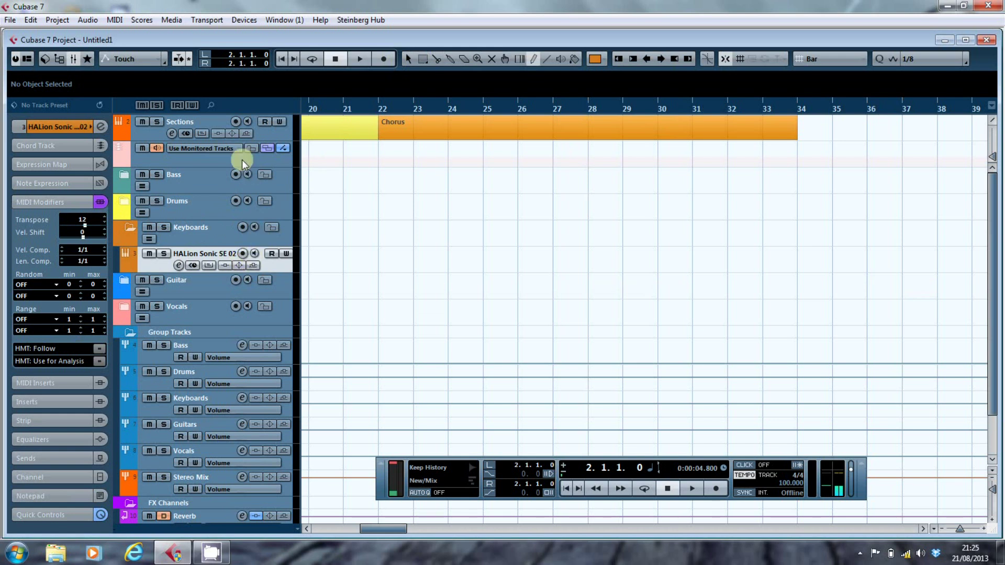
# Set the chord track to audition through monitored tracks with Piano voicing and All Options subset.
pyautogui.click(212, 156)
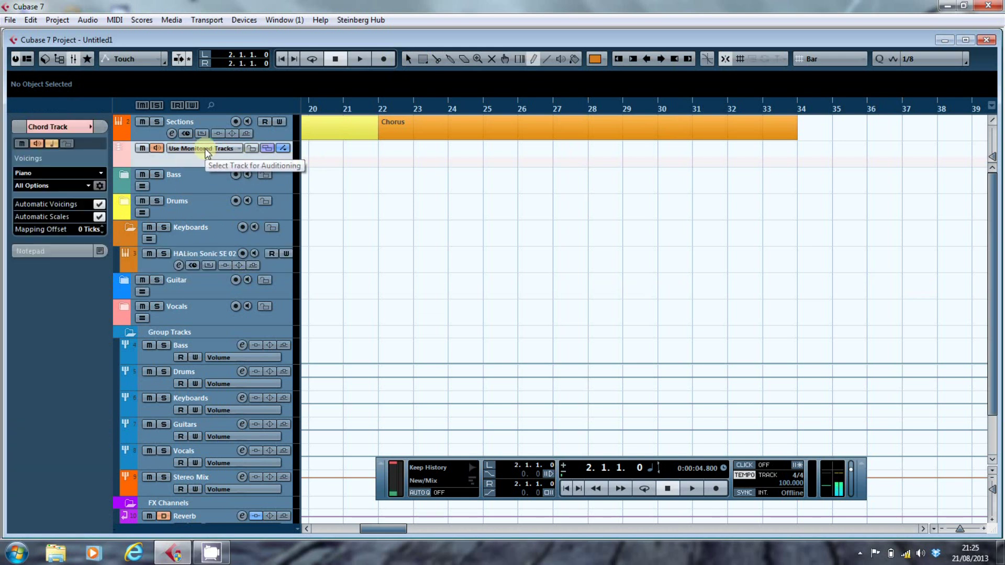
pyautogui.click(205, 148)
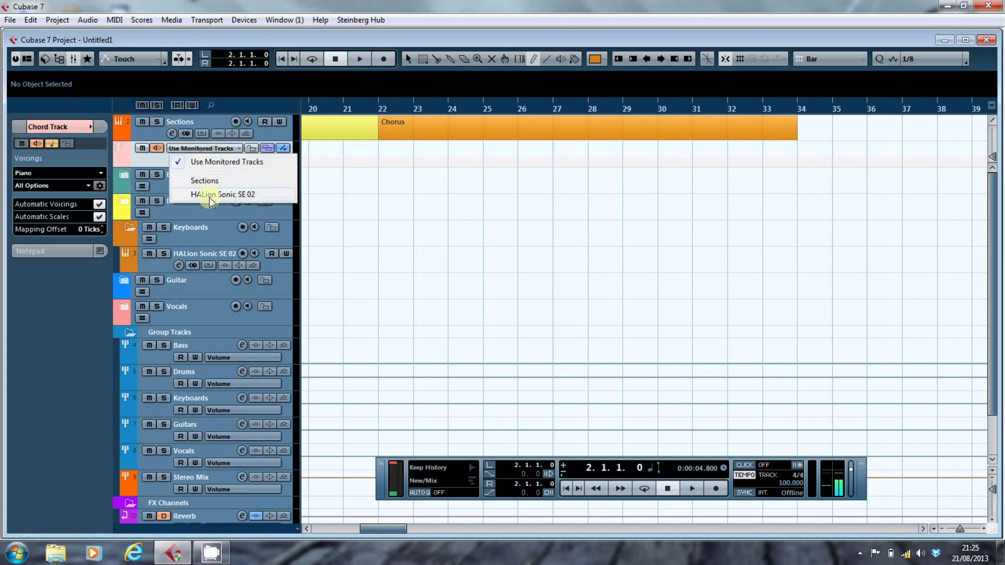
pyautogui.click(217, 166)
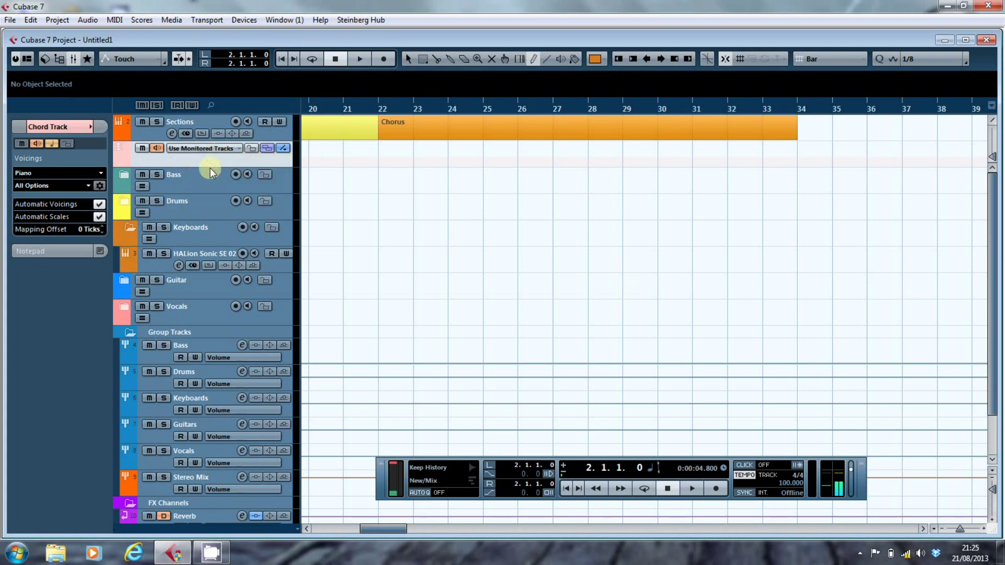
pyautogui.click(44, 175)
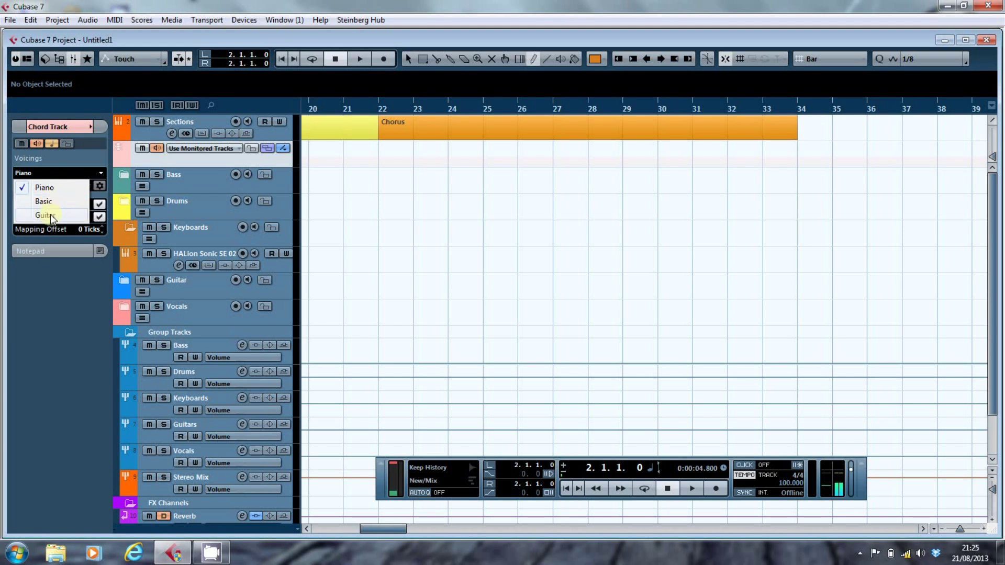
pyautogui.click(53, 188)
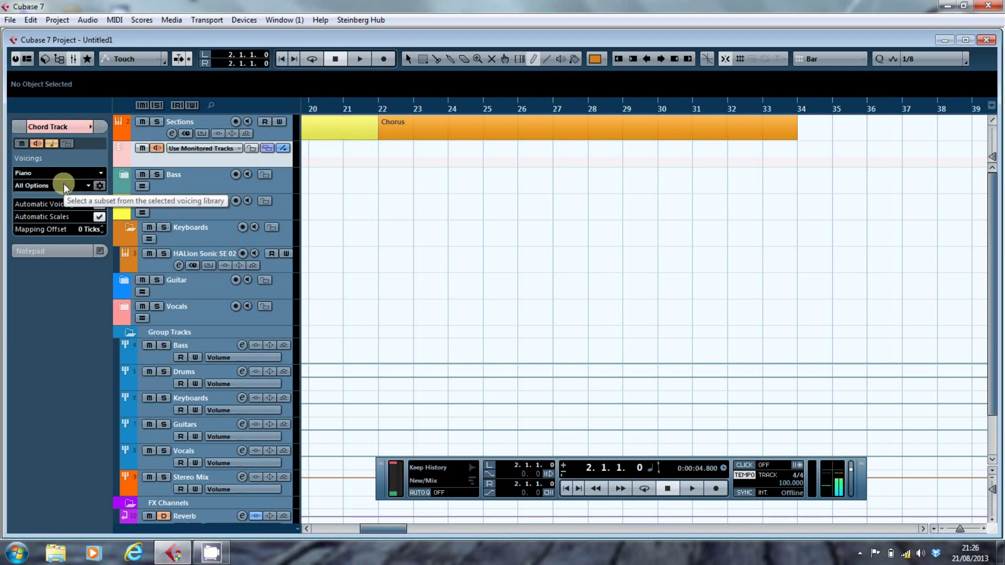
pyautogui.click(64, 184)
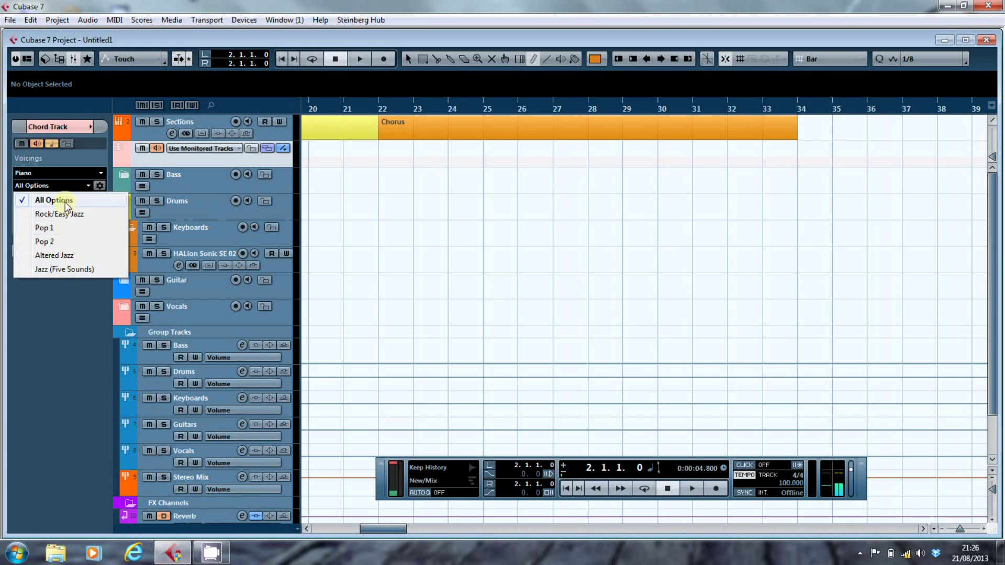
pyautogui.click(66, 202)
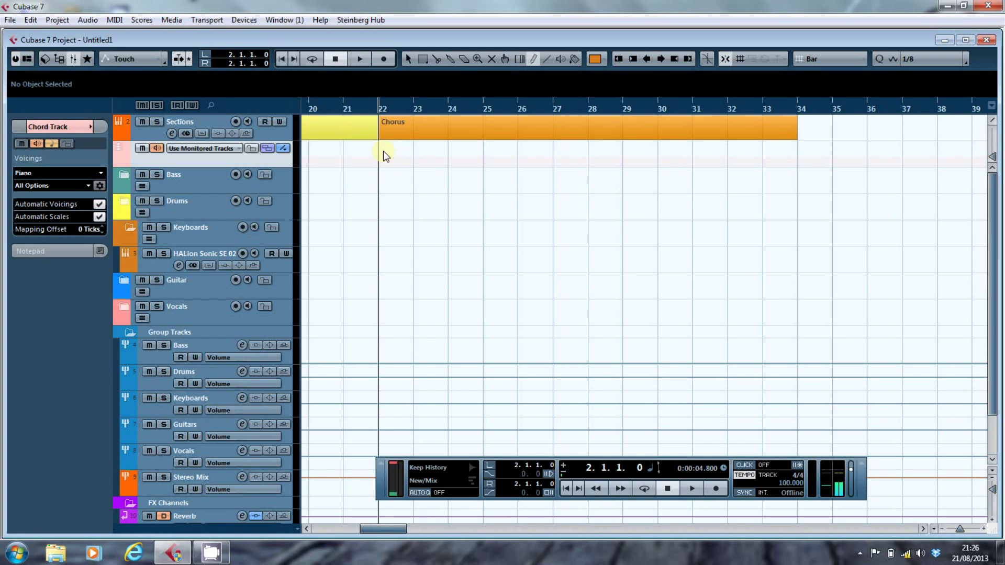
# Draw a chord event at bar 22 and set it to G major.
pyautogui.click(384, 151)
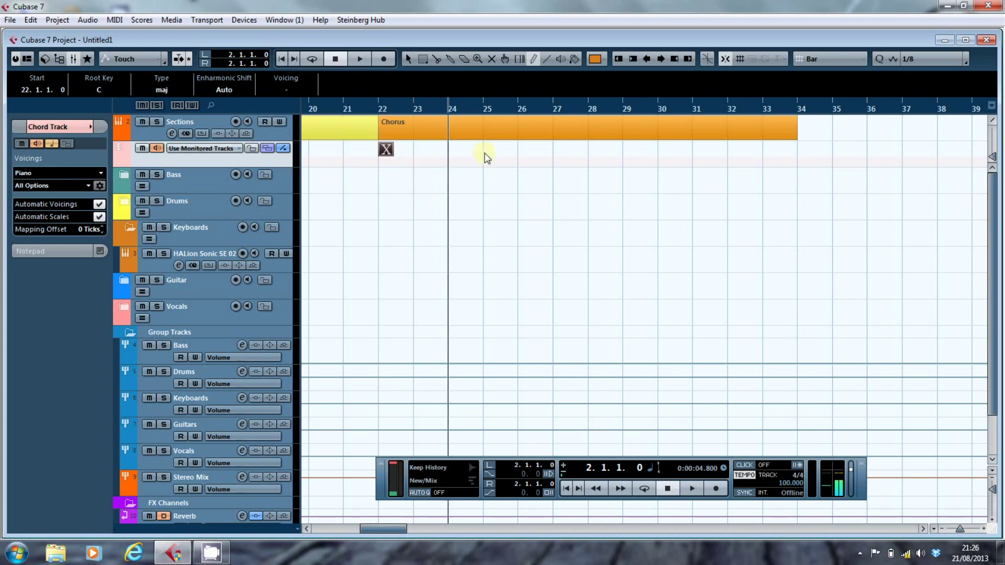
pyautogui.rightClick(386, 151)
pyautogui.click(387, 150)
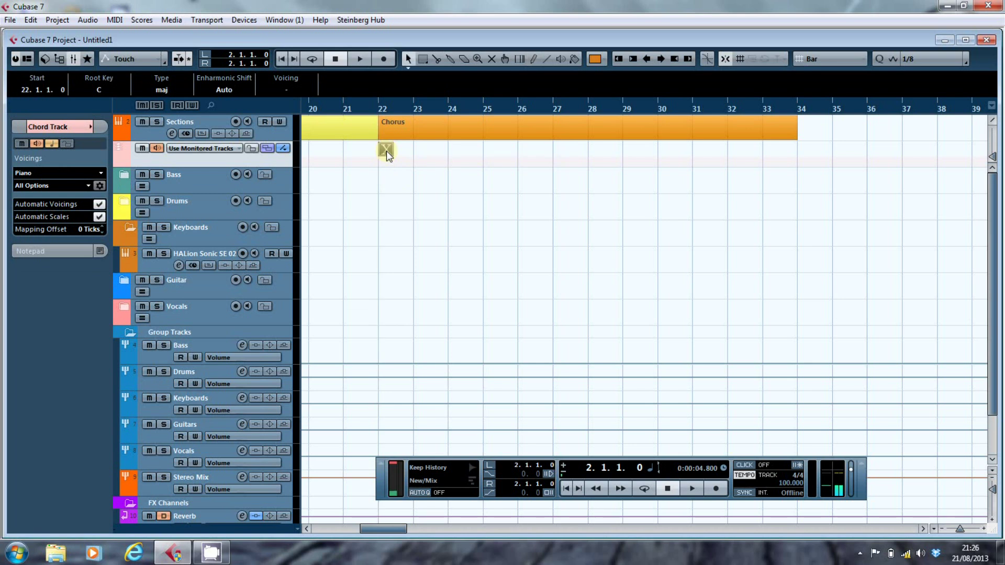
pyautogui.doubleClick(386, 151)
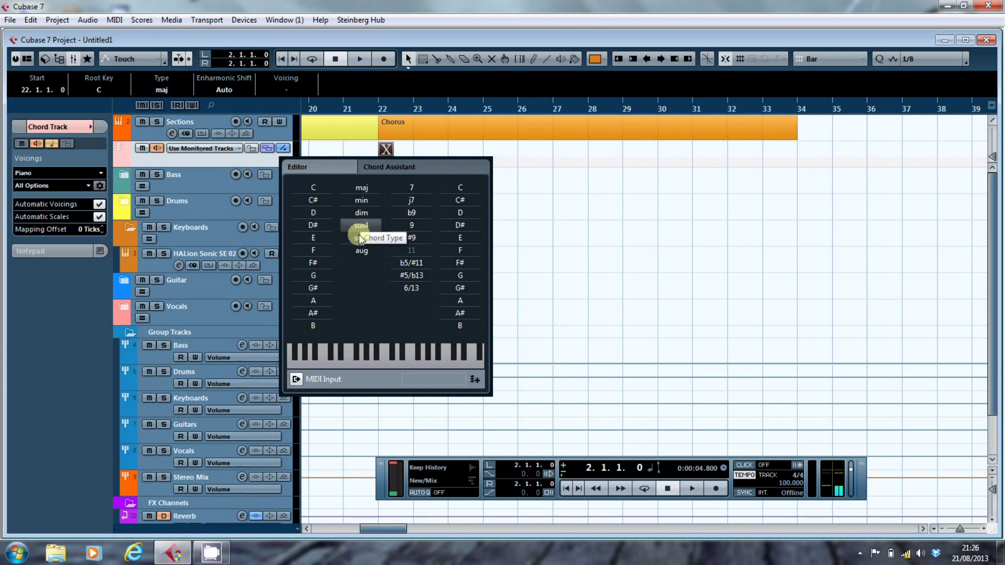
pyautogui.click(325, 276)
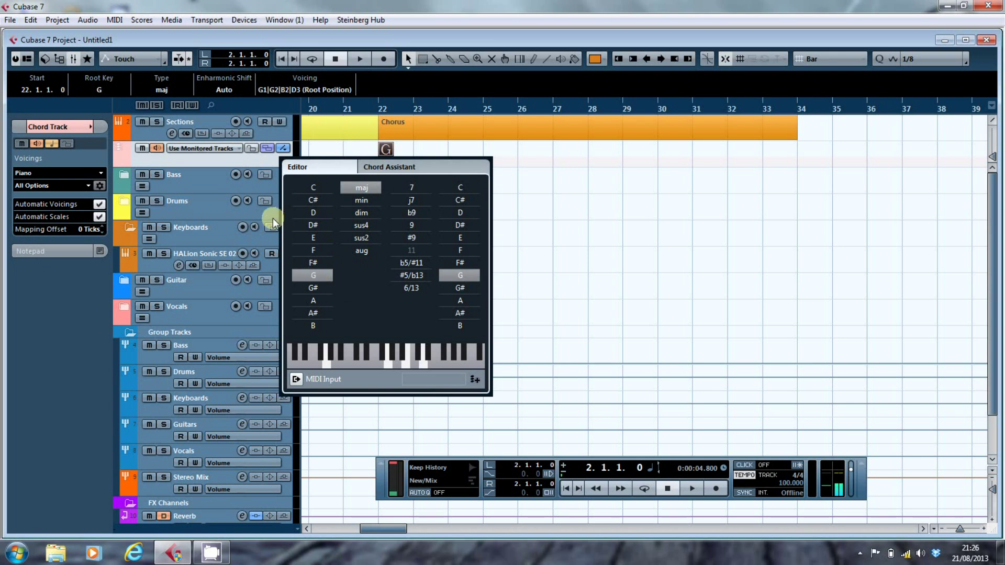
# Turn on monitoring for the HALion Sonic SE 02 track.
pyautogui.click(254, 256)
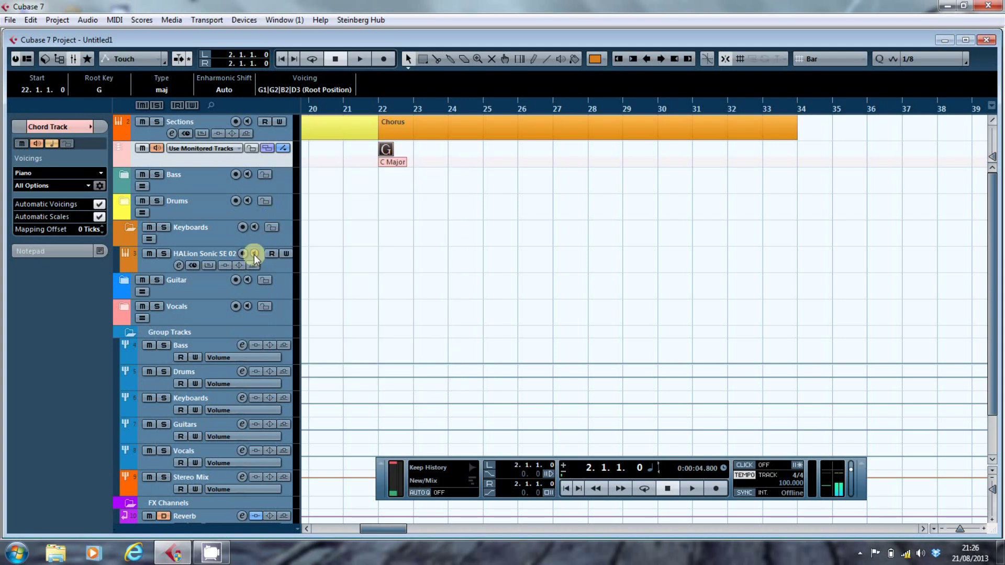
pyautogui.doubleClick(386, 150)
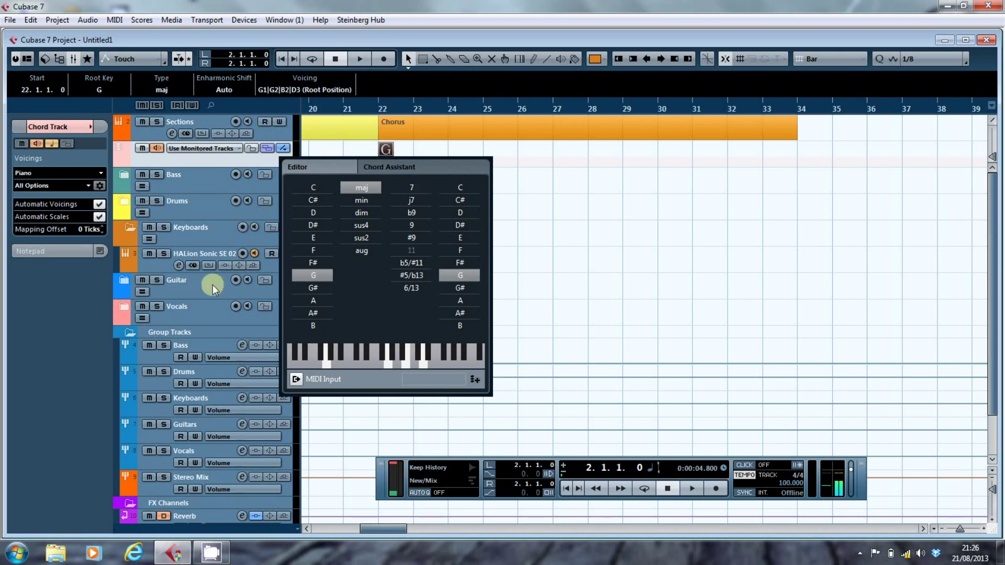
pyautogui.click(200, 255)
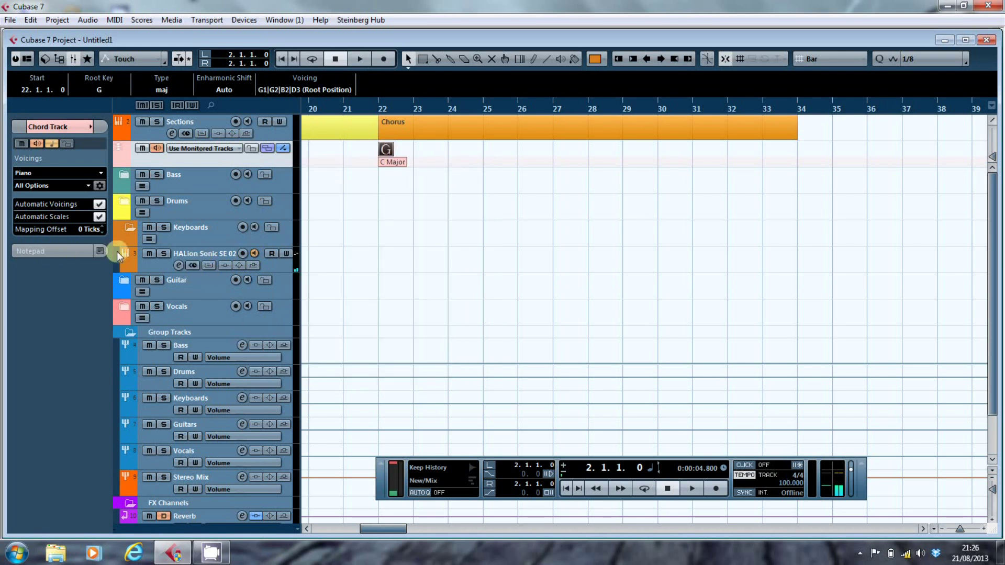
# Lower the HALion Sonic SE 02 channel volume and reopen the G chord in the chord editor.
pyautogui.click(193, 255)
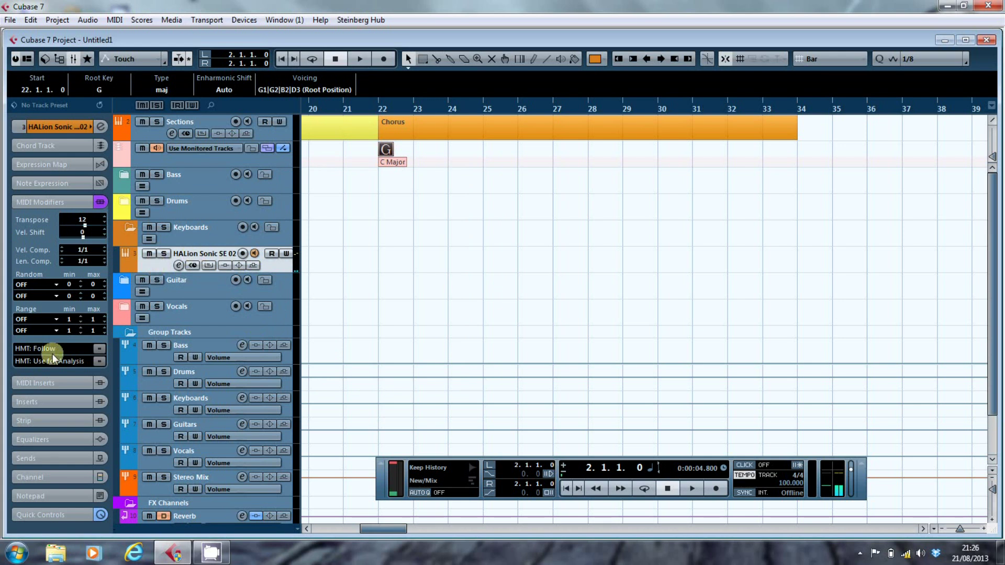
pyautogui.click(49, 480)
pyautogui.moveTo(35, 417); pyautogui.dragTo(41, 443)
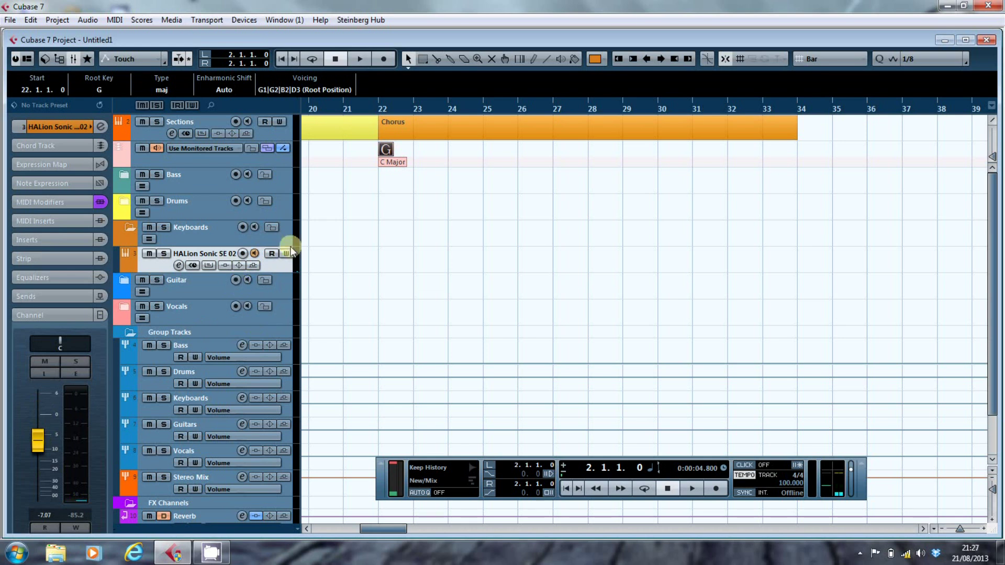
pyautogui.click(385, 151)
pyautogui.doubleClick(386, 151)
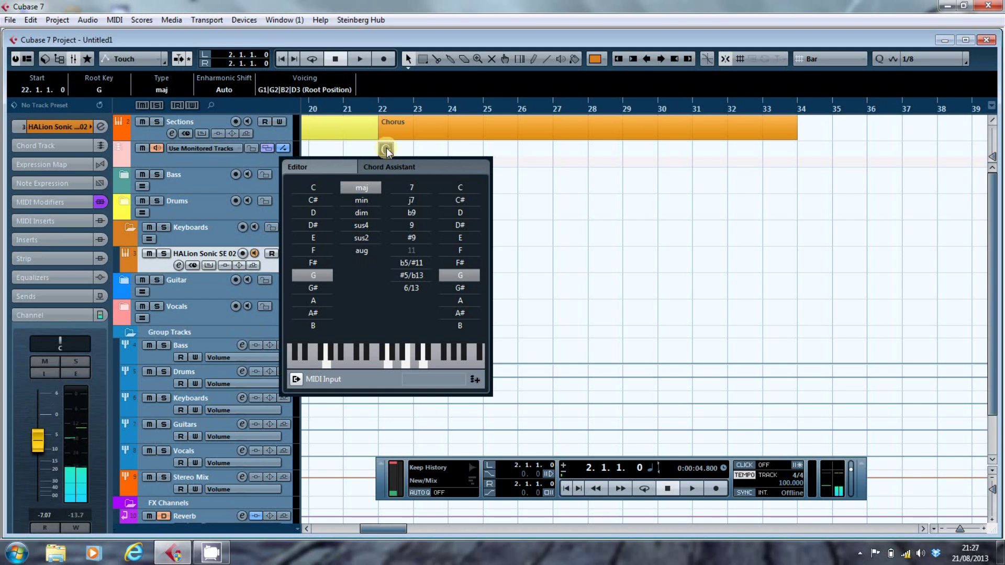
# Add chords at bars 23–26 as D, C, C and G.
pyautogui.click(473, 380)
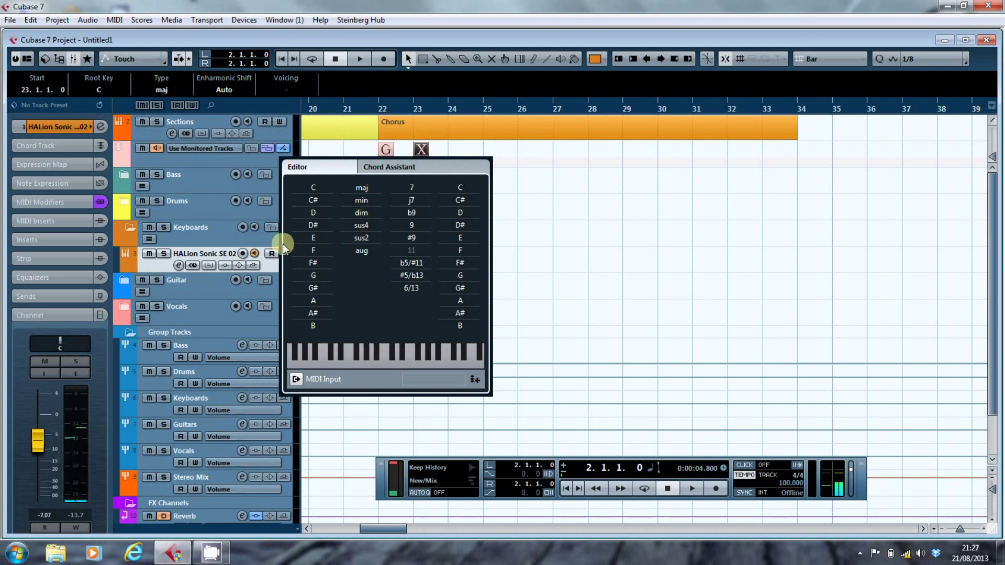
pyautogui.click(309, 213)
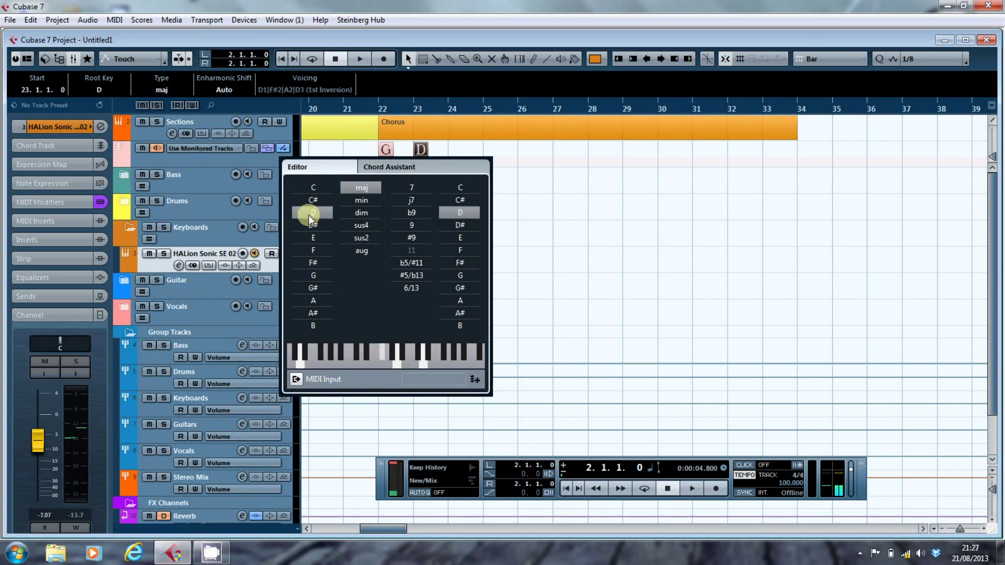
pyautogui.click(474, 379)
pyautogui.click(320, 187)
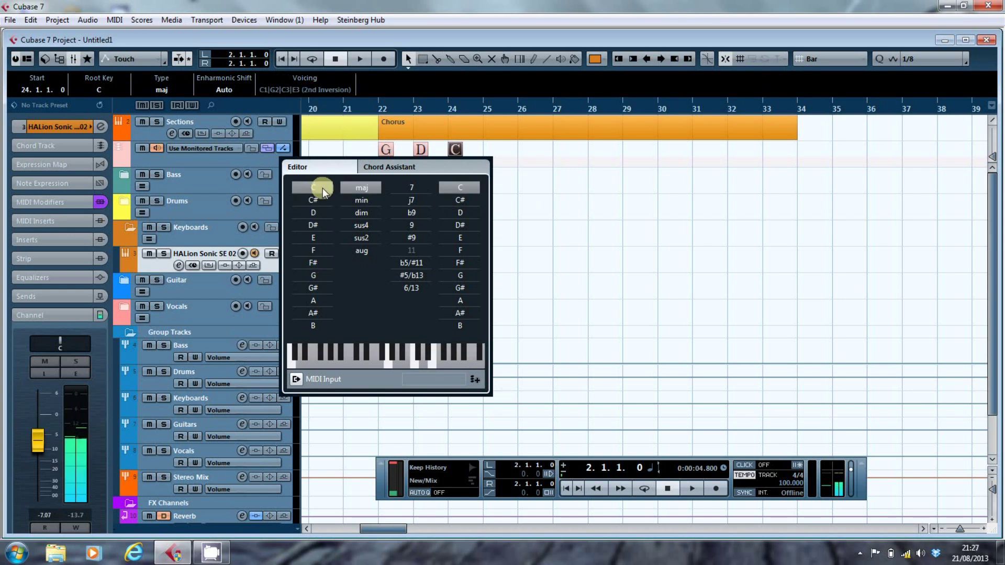
pyautogui.click(479, 386)
pyautogui.click(324, 190)
pyautogui.click(474, 381)
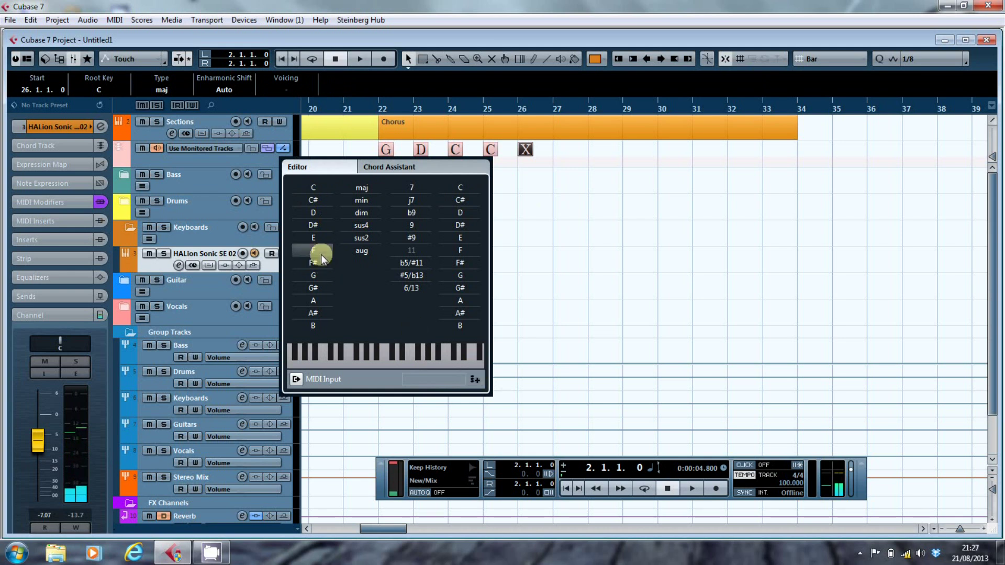
pyautogui.click(317, 275)
# Add chords at bars 27–29 as D, C, C, plus an empty chord at bar 30.
pyautogui.click(481, 376)
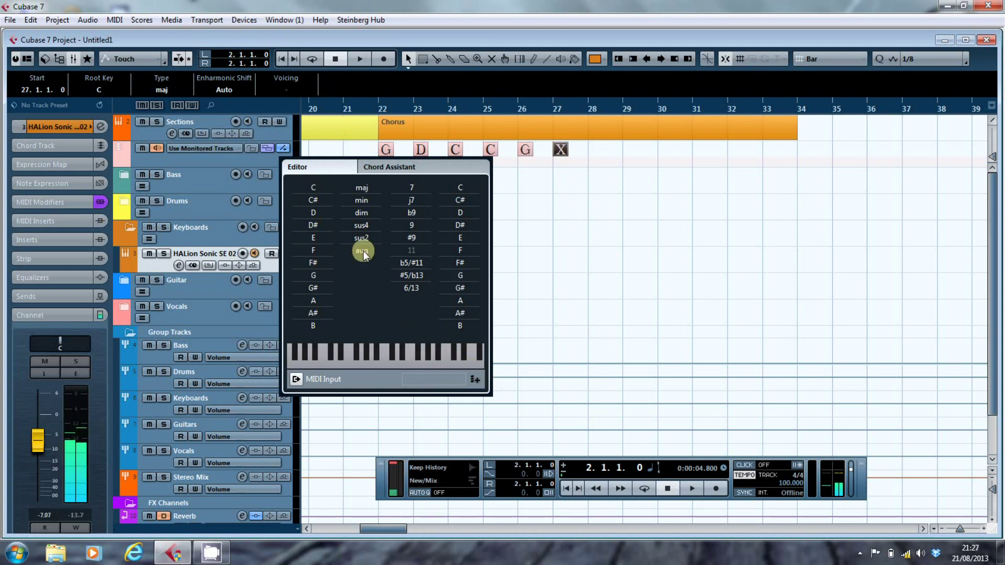
pyautogui.click(319, 213)
pyautogui.click(475, 381)
pyautogui.click(316, 188)
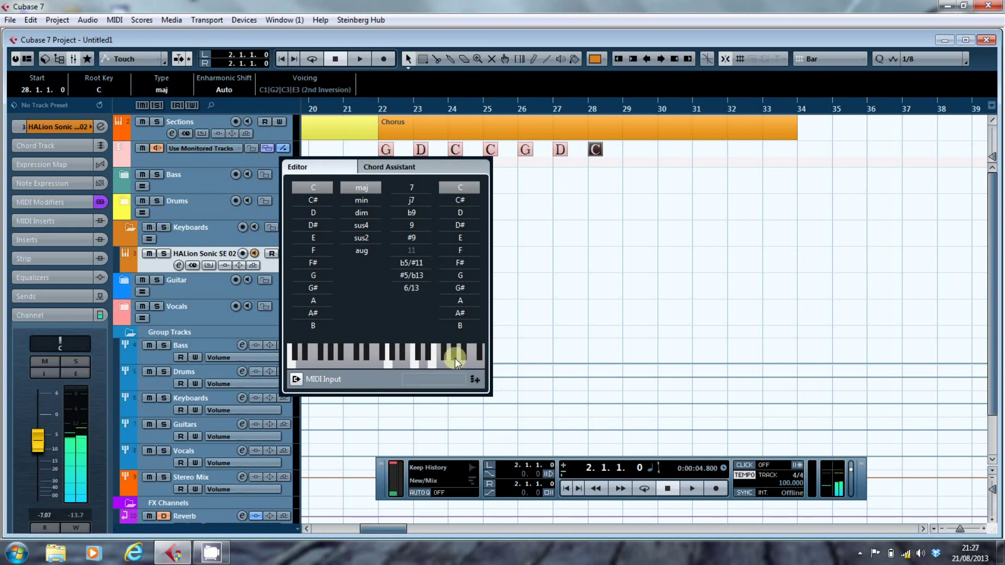
pyautogui.click(469, 376)
pyautogui.click(313, 188)
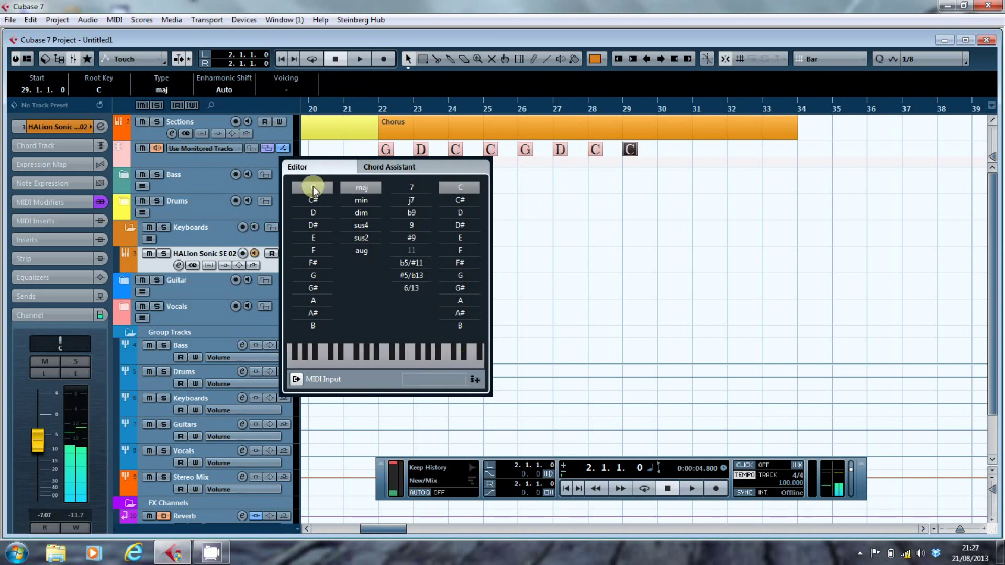
pyautogui.click(475, 379)
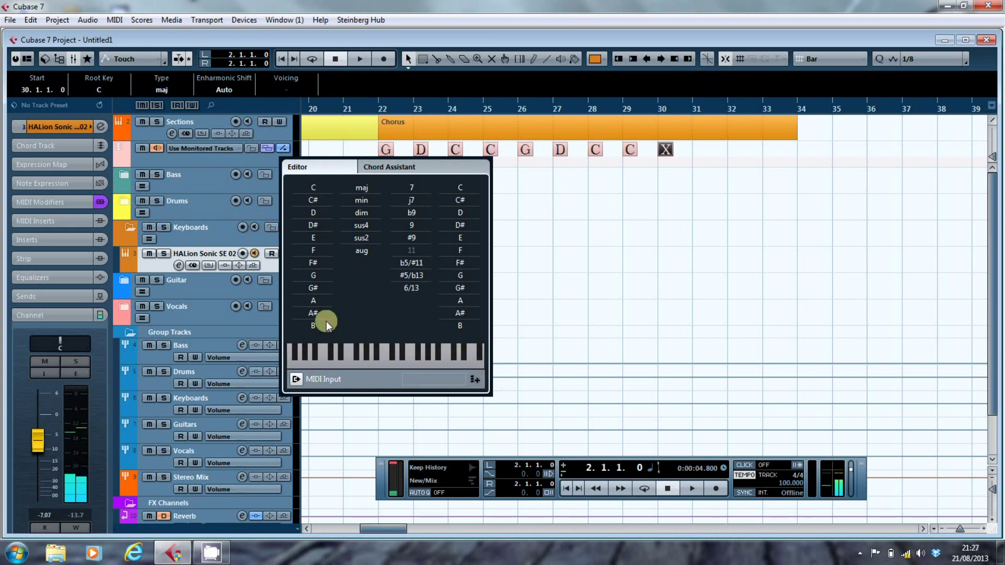
pyautogui.click(361, 190)
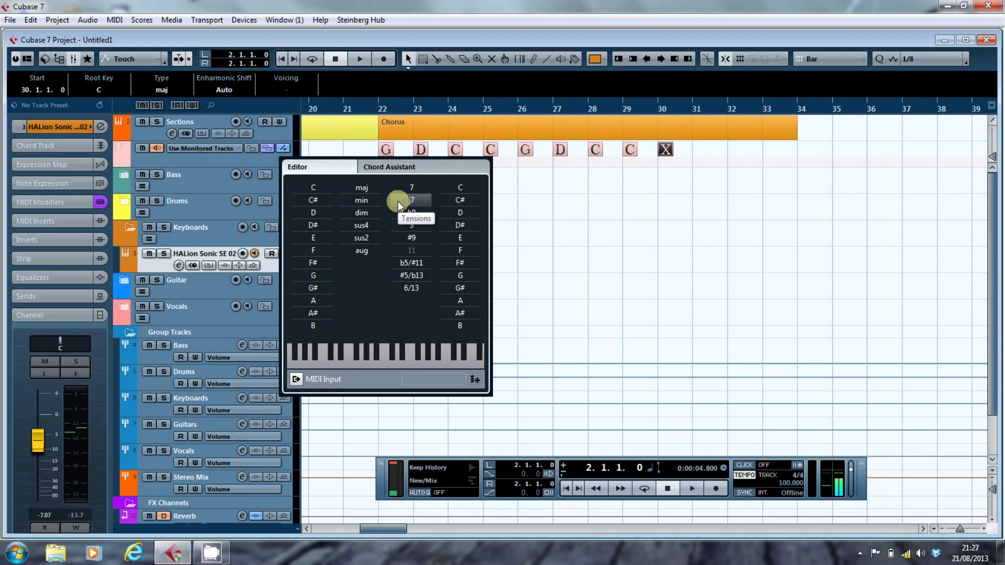
# Set the bar 30 chord to A# maj7 (Bbmaj7) and add a C chord at bar 31.
pyautogui.click(309, 311)
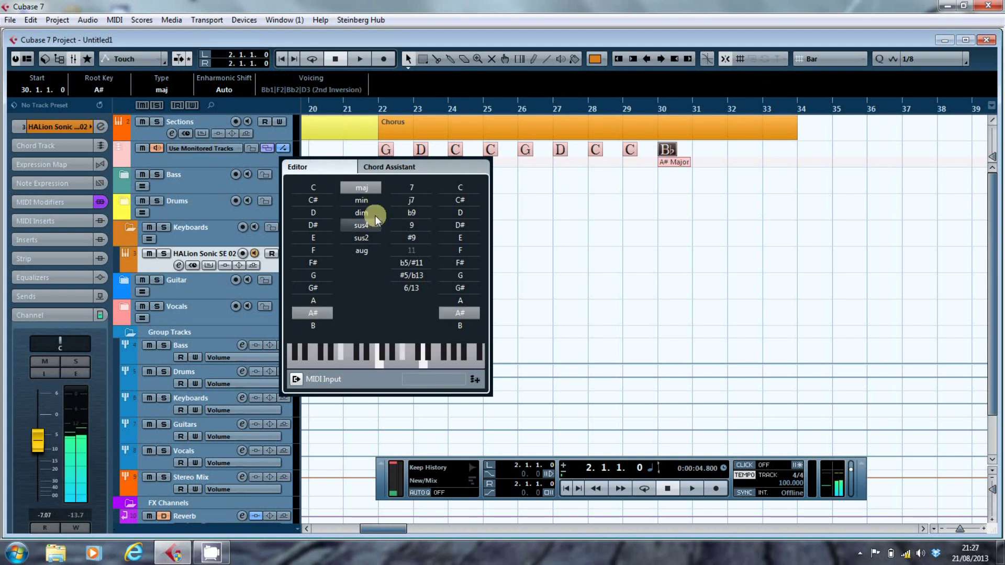
pyautogui.click(411, 199)
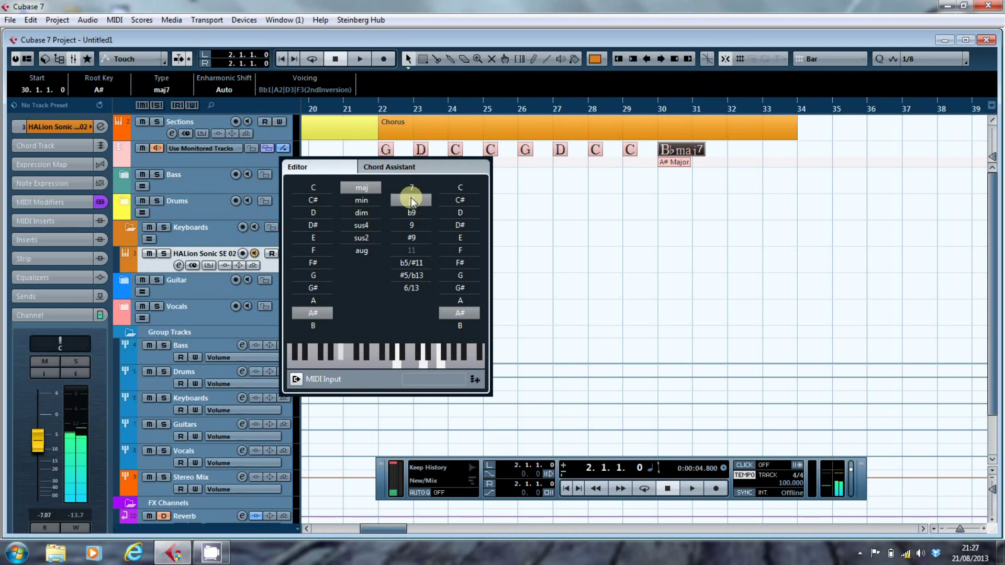
pyautogui.click(465, 375)
pyautogui.click(308, 188)
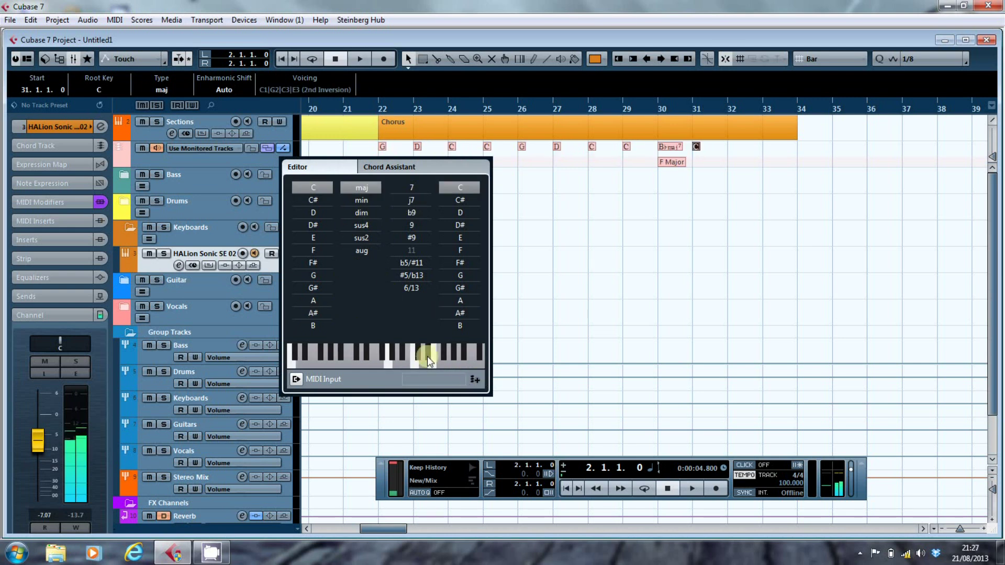
# Add a Bbmaj7 chord at bar 32 and a C chord at bar 33, then close the chord editor.
pyautogui.click(476, 382)
pyautogui.click(314, 314)
pyautogui.click(364, 194)
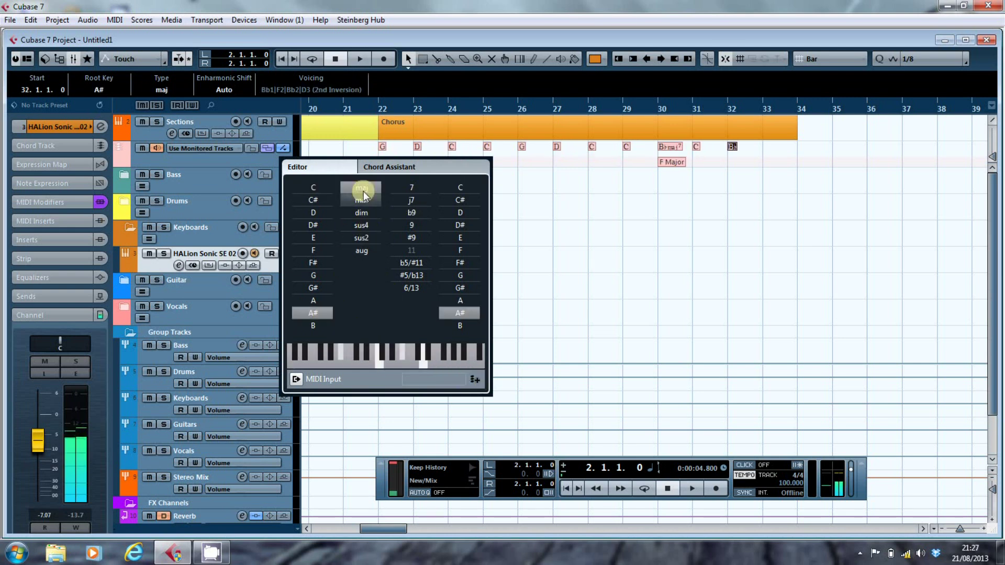
pyautogui.click(408, 202)
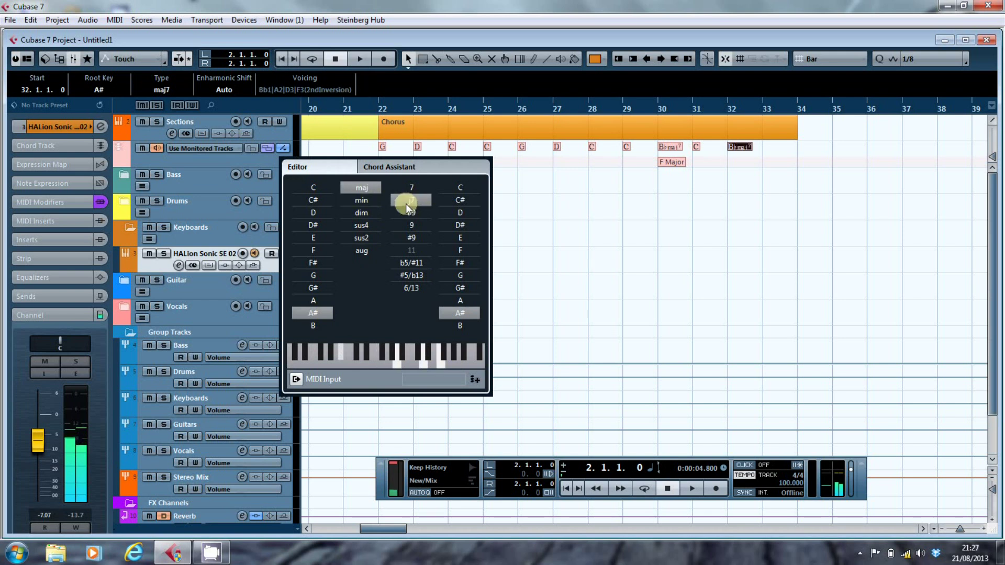
pyautogui.click(476, 380)
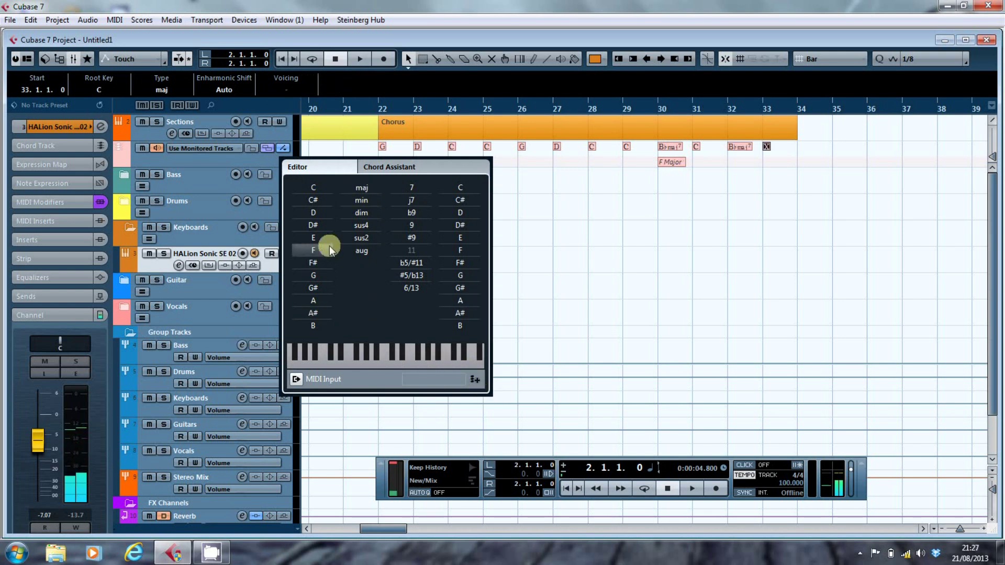
pyautogui.click(322, 184)
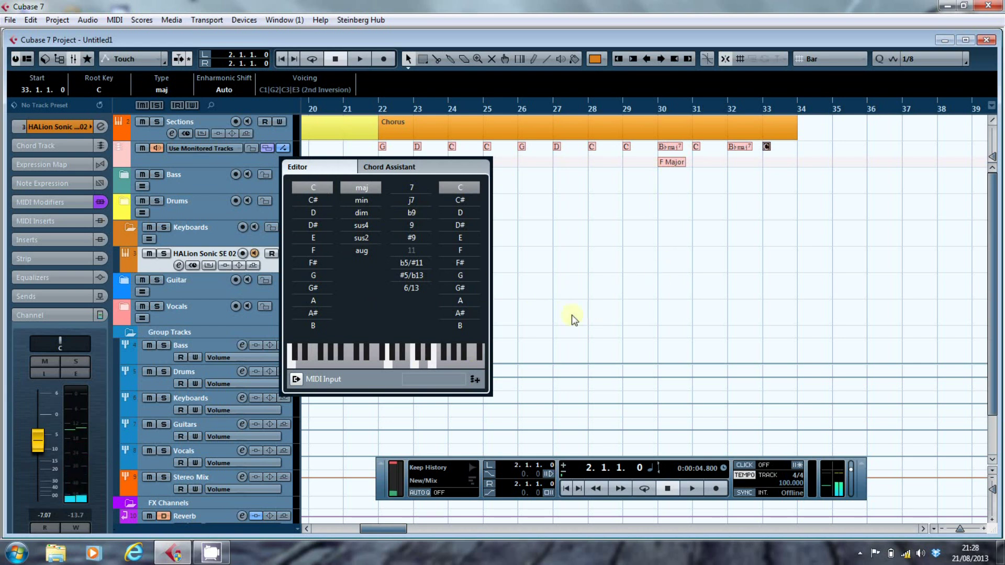
pyautogui.click(525, 224)
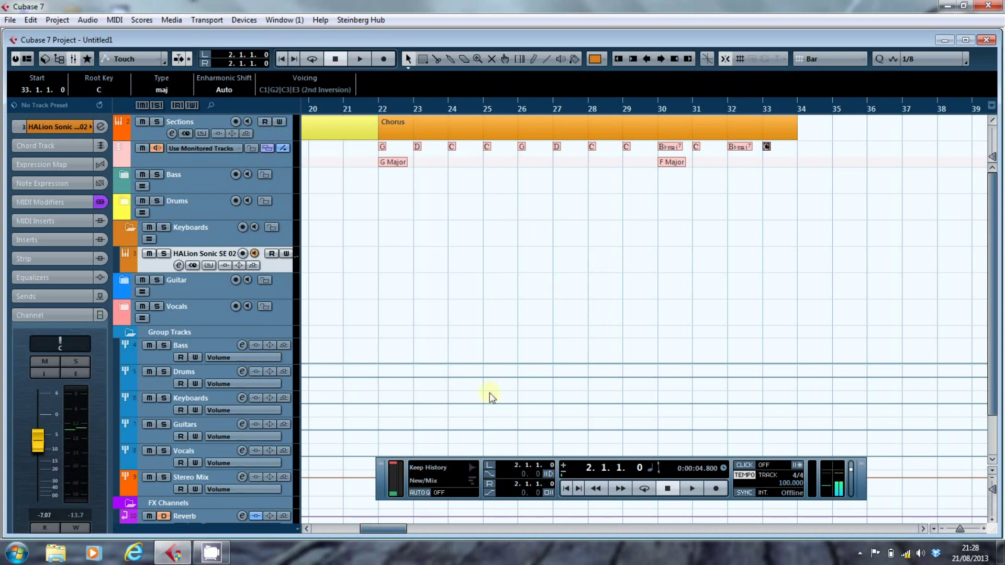
# Zoom the arranger to the Every Beat preset to show bars 1–8.
pyautogui.moveTo(383, 528); pyautogui.dragTo(329, 537)
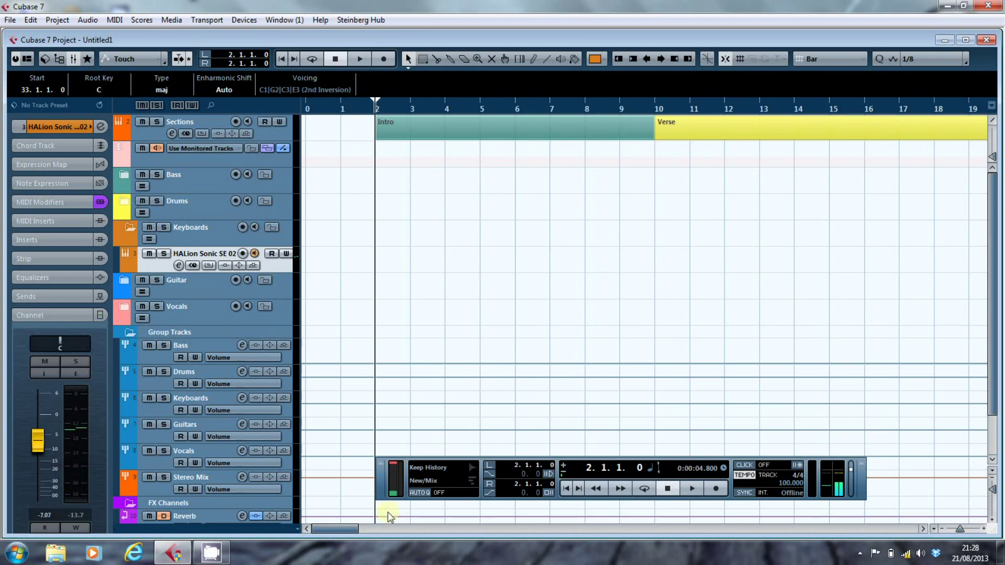
pyautogui.click(936, 530)
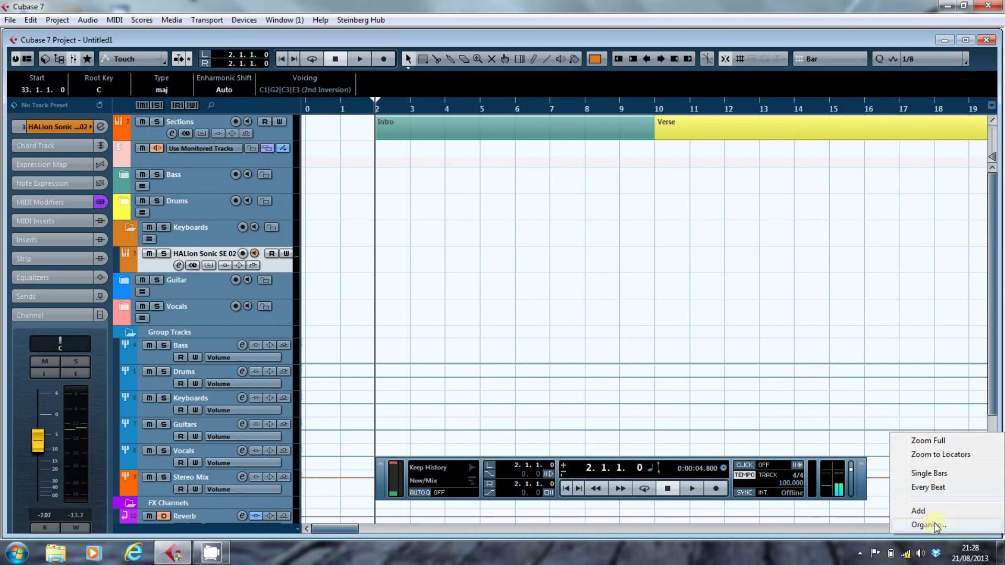
pyautogui.click(948, 487)
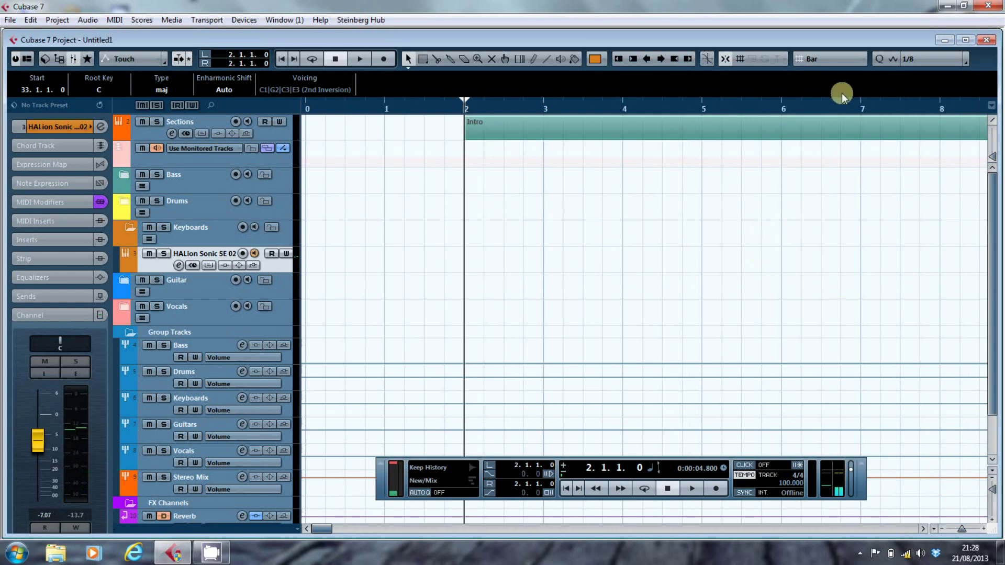
# Set the grid type to Use Quantize (1/8) and switch to the Draw tool.
pyautogui.click(826, 63)
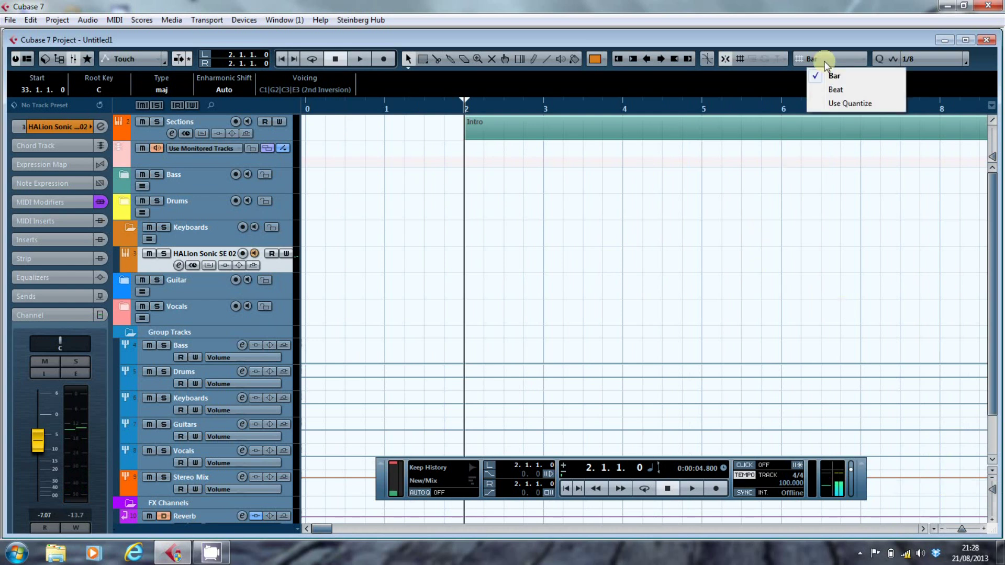
pyautogui.click(834, 103)
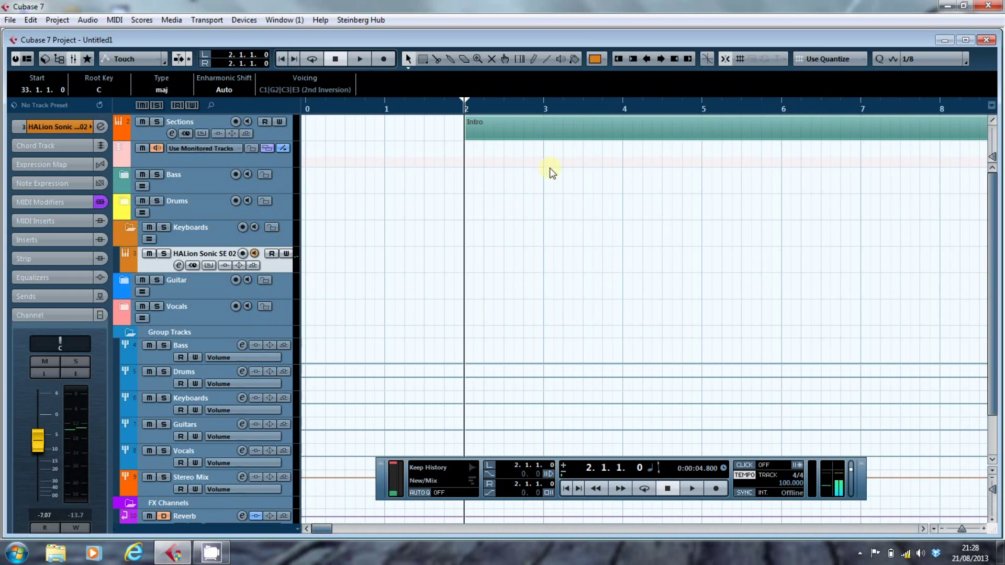
pyautogui.rightClick(509, 178)
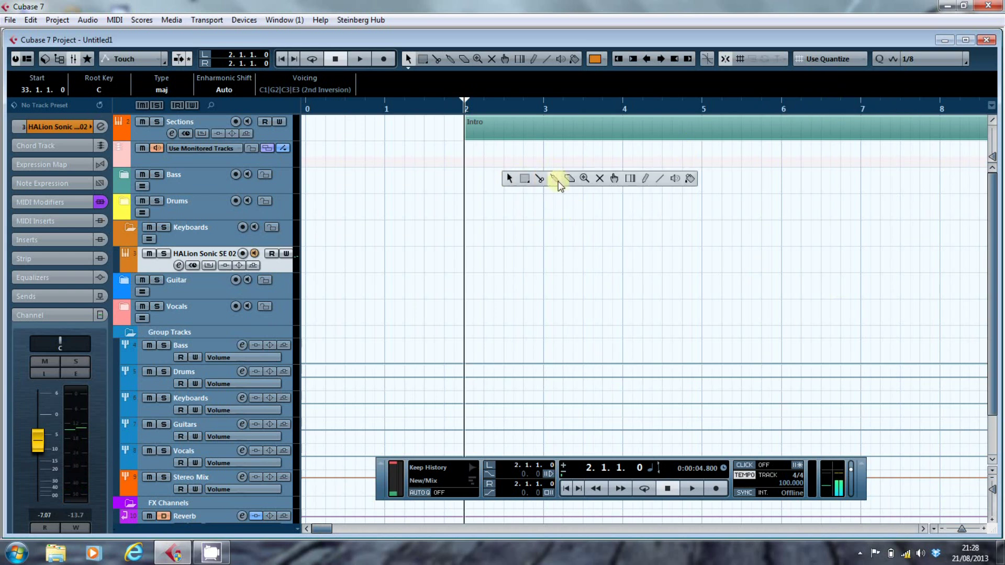
pyautogui.click(646, 179)
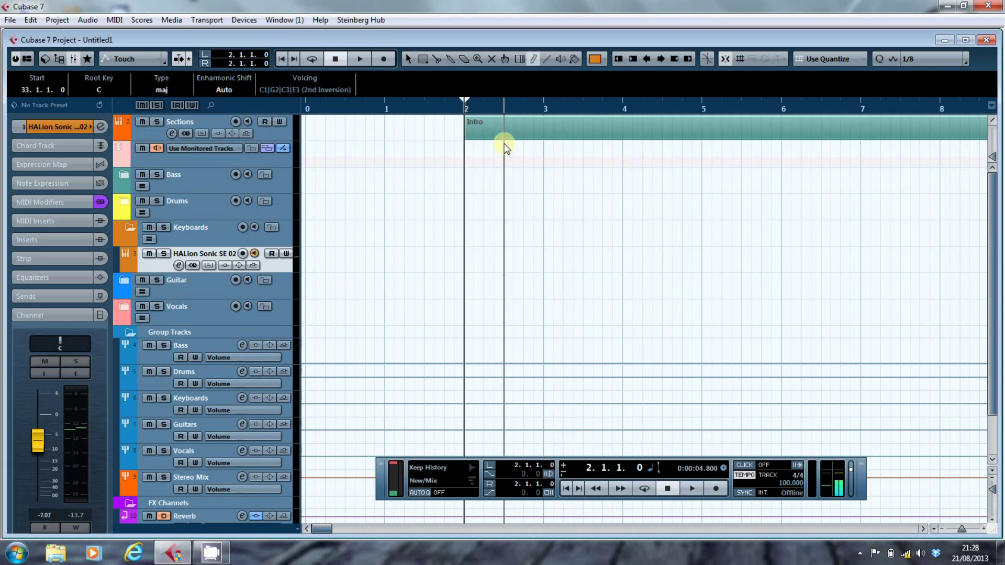
# Draw four chord events in the Intro around bars 2–3, then return to the selection tool.
pyautogui.click(469, 149)
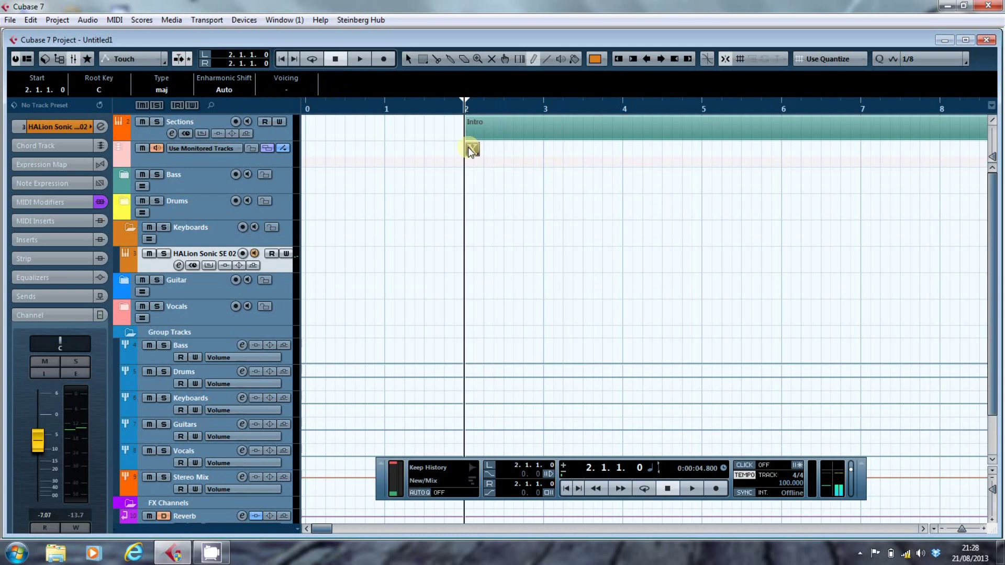
pyautogui.click(501, 150)
pyautogui.click(547, 150)
pyautogui.click(578, 150)
pyautogui.press('1')
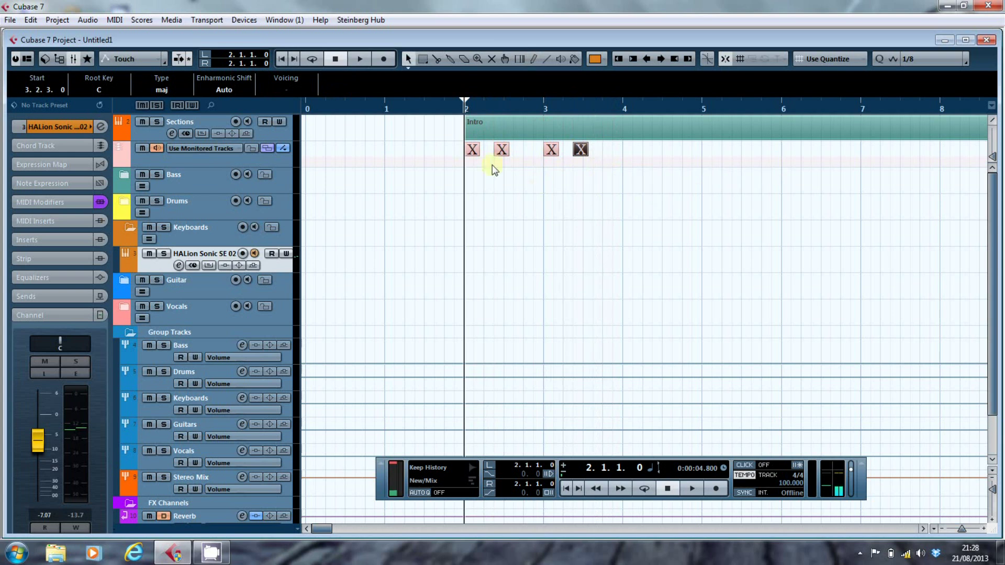
# In the chord editor, set the first chord to D and the second to Dsus4.
pyautogui.doubleClick(473, 152)
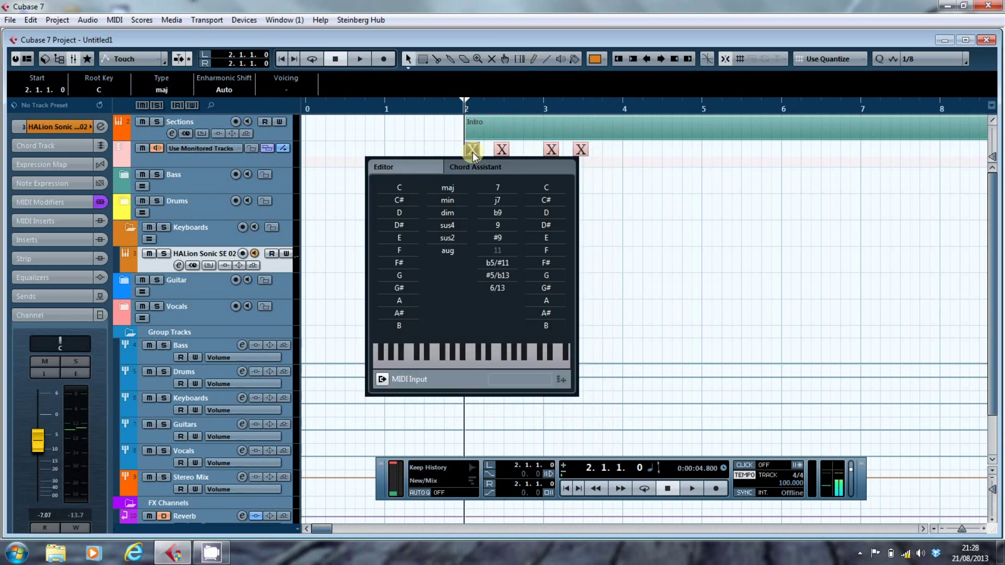
pyautogui.click(406, 217)
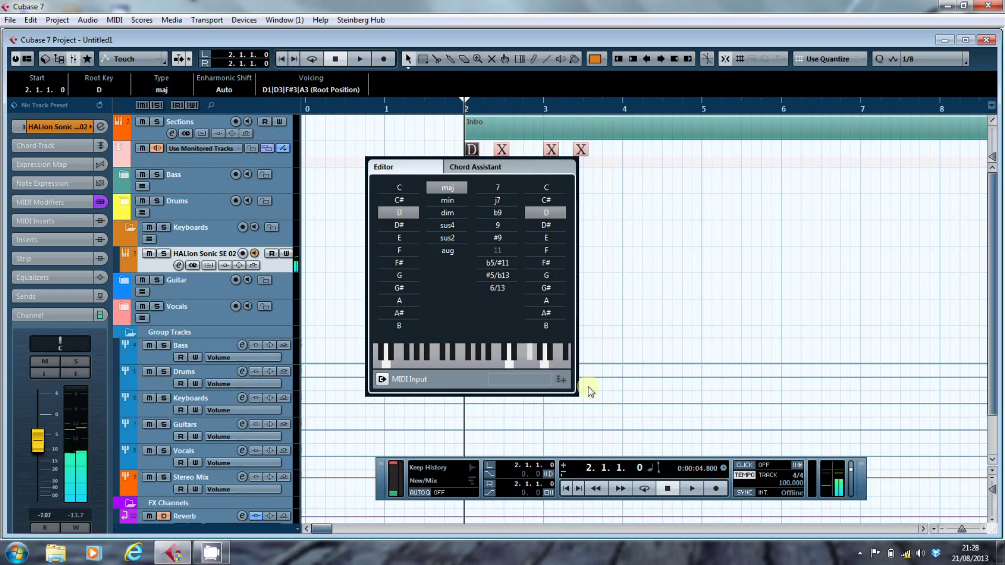
pyautogui.click(562, 379)
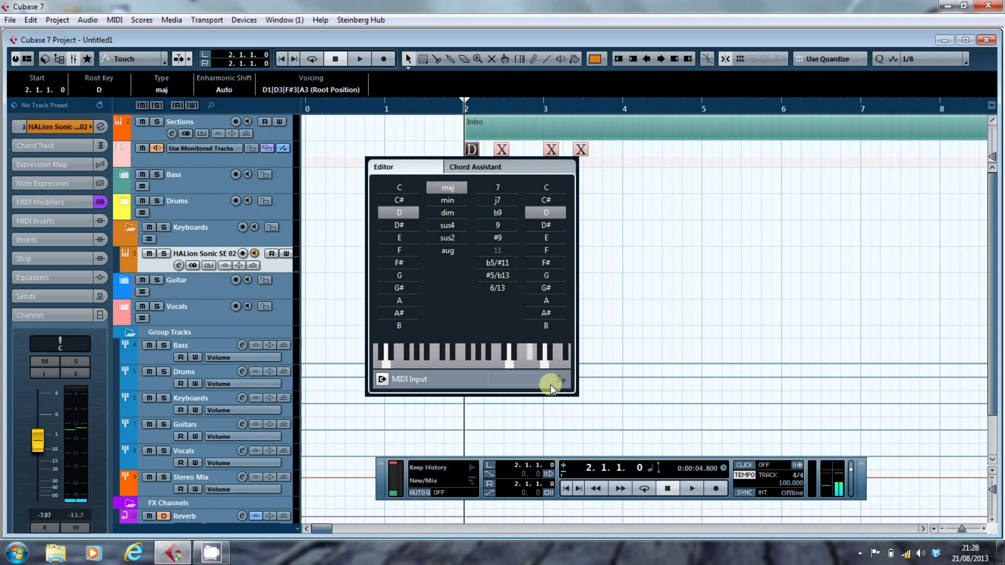
pyautogui.click(396, 211)
pyautogui.click(446, 225)
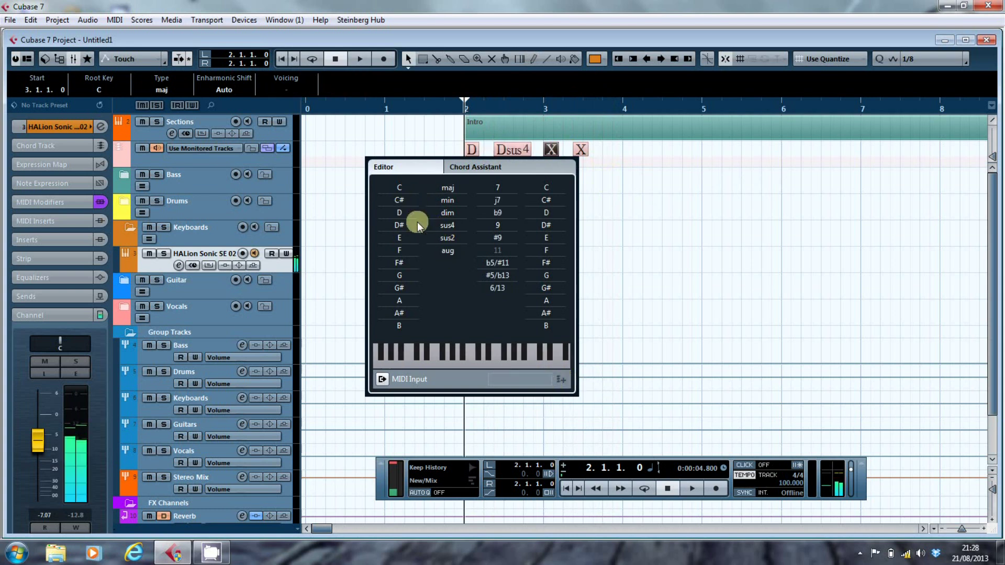
# Set the third chord to Amin7 and the fourth to Emin7.
pyautogui.click(400, 299)
pyautogui.click(458, 201)
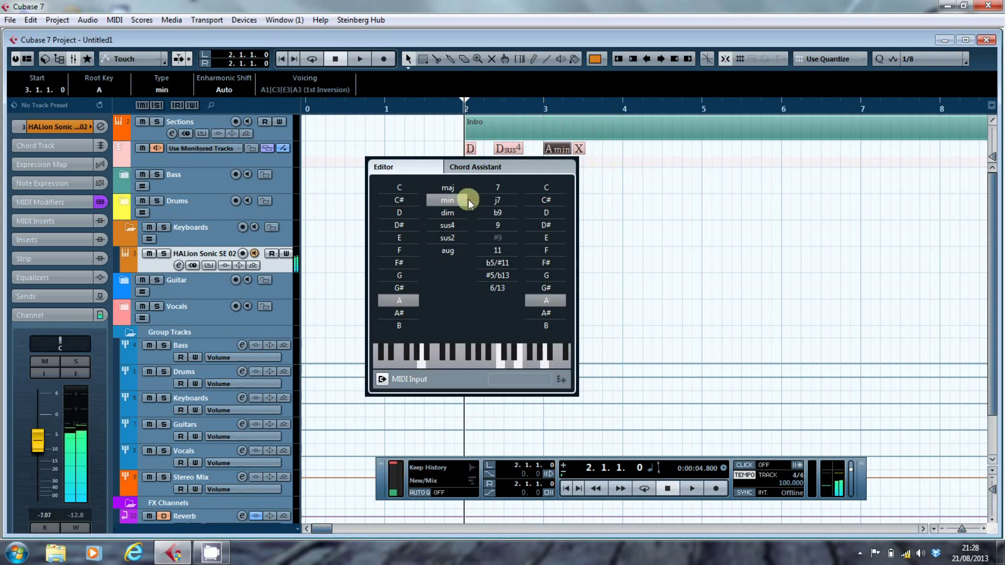
pyautogui.click(494, 188)
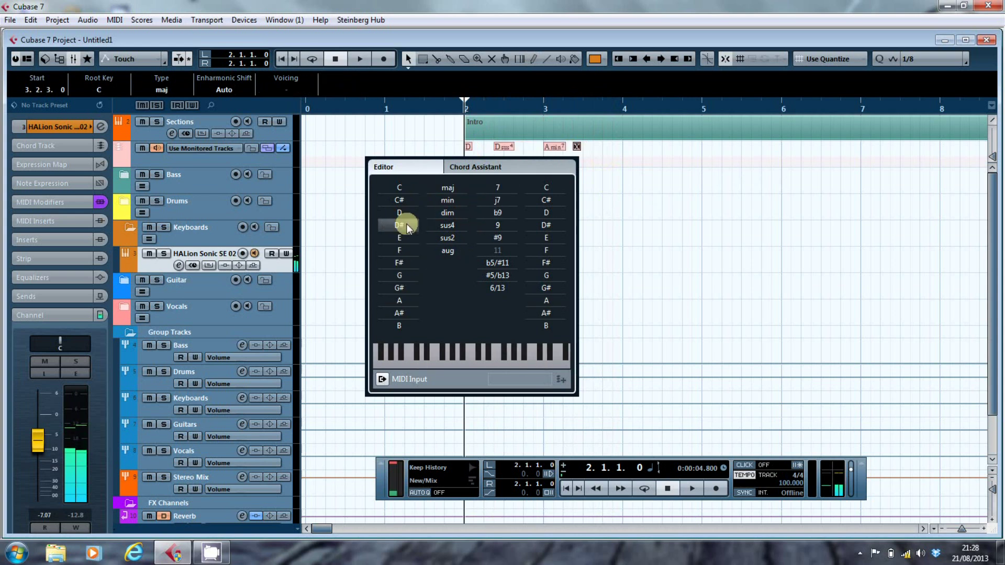
pyautogui.click(399, 237)
pyautogui.click(447, 200)
pyautogui.click(497, 187)
# Select the four chords with the G Major scale, set Snap to Bar, and paste them at bar 4.
pyautogui.click(666, 321)
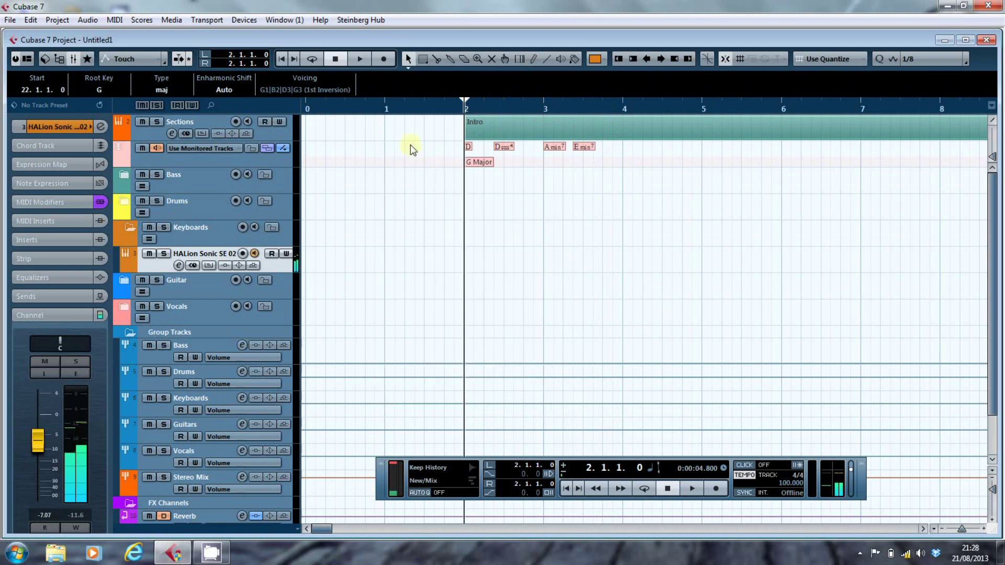
pyautogui.moveTo(457, 145); pyautogui.dragTo(590, 181)
pyautogui.click(813, 60)
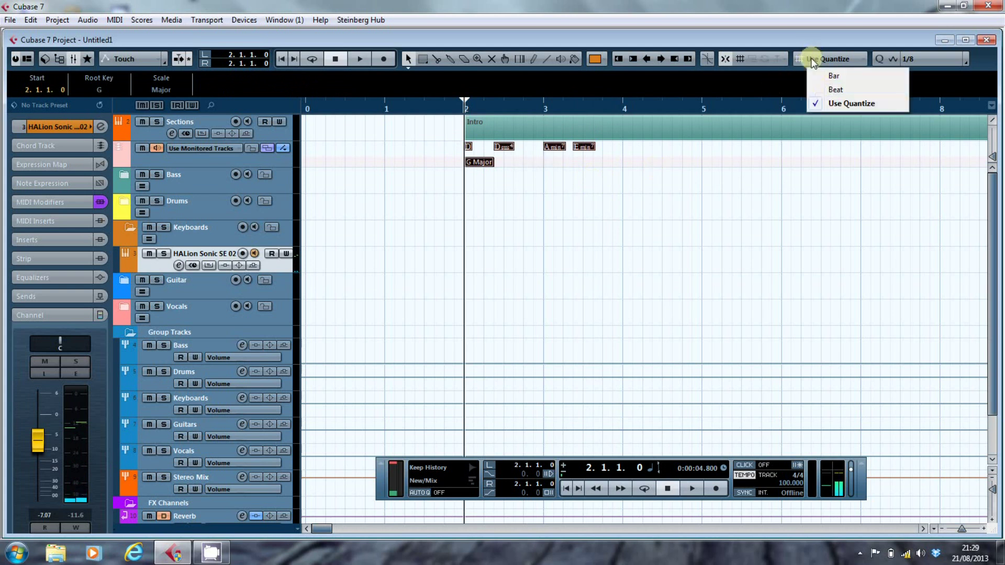
pyautogui.click(830, 76)
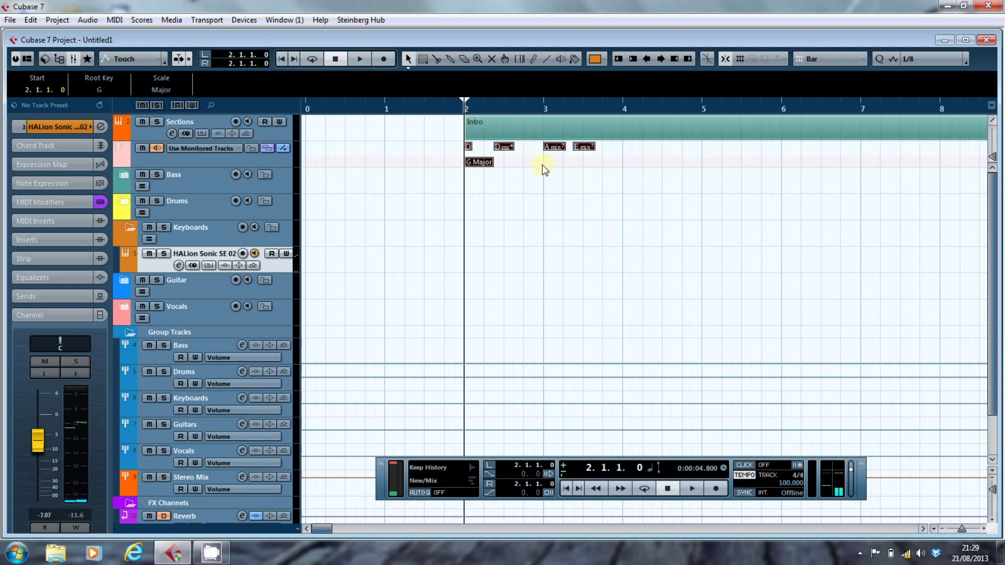
pyautogui.click(624, 99)
pyautogui.click(635, 113)
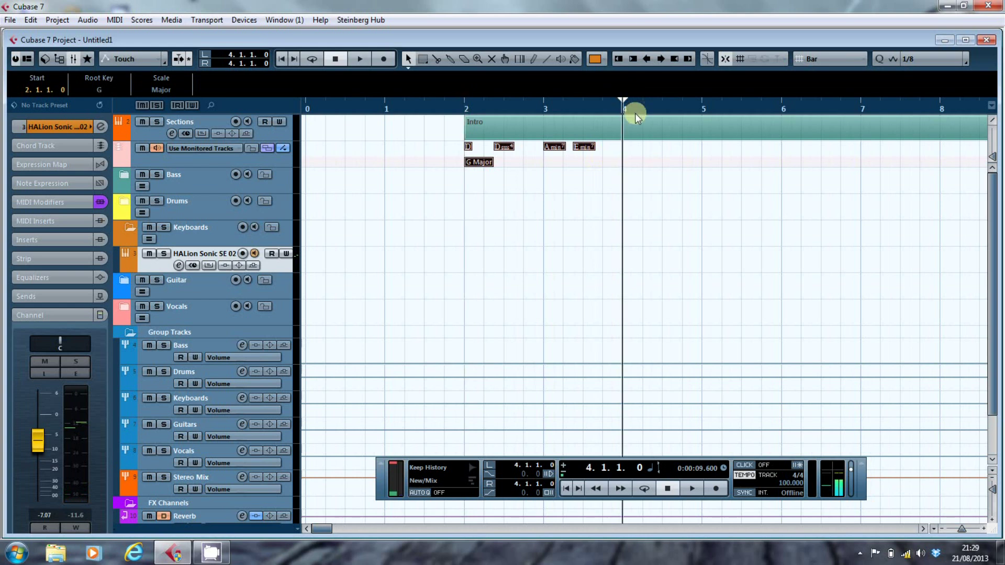
pyautogui.hotkey('ctrl', 'v')
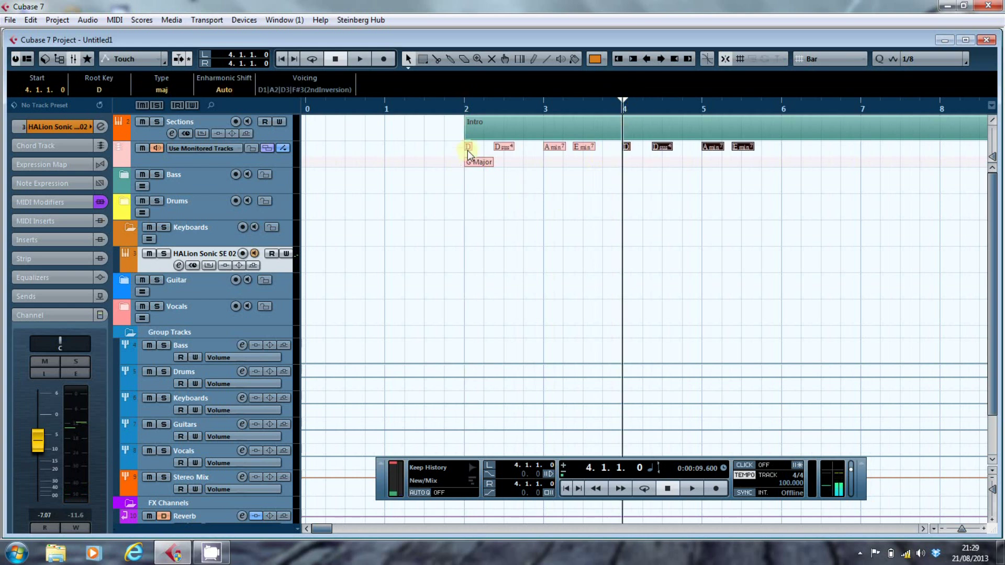
# Duplicate the whole chord pattern to start at bar 6 and zoom out to Single Bars.
pyautogui.moveTo(467, 151); pyautogui.dragTo(775, 180)
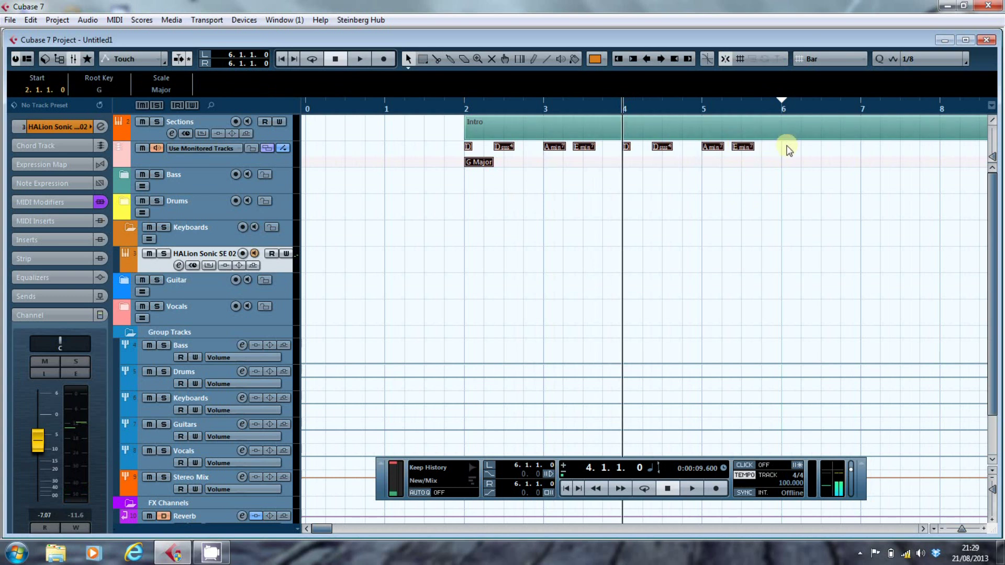
pyautogui.hotkey('ctrl', 'd')
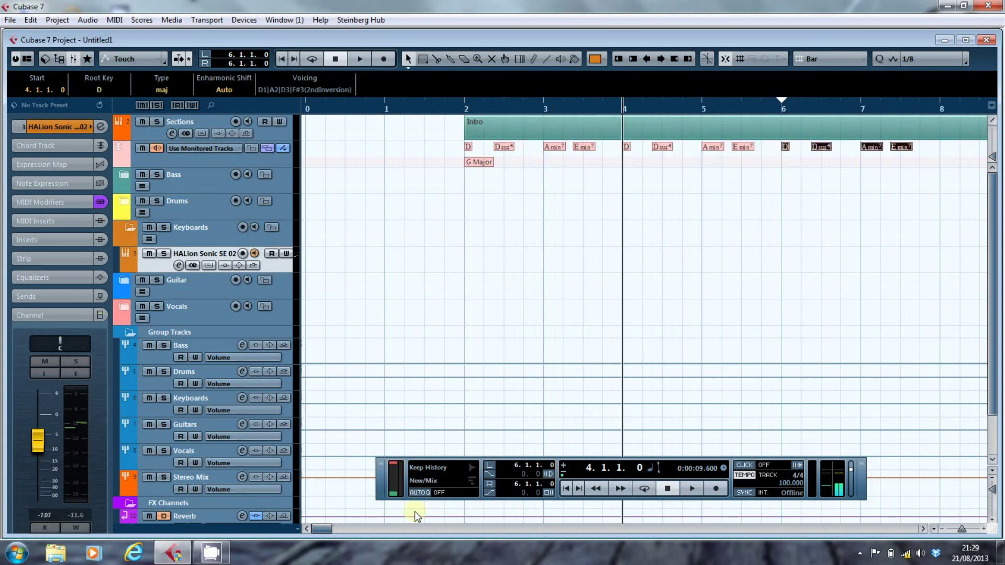
pyautogui.click(935, 529)
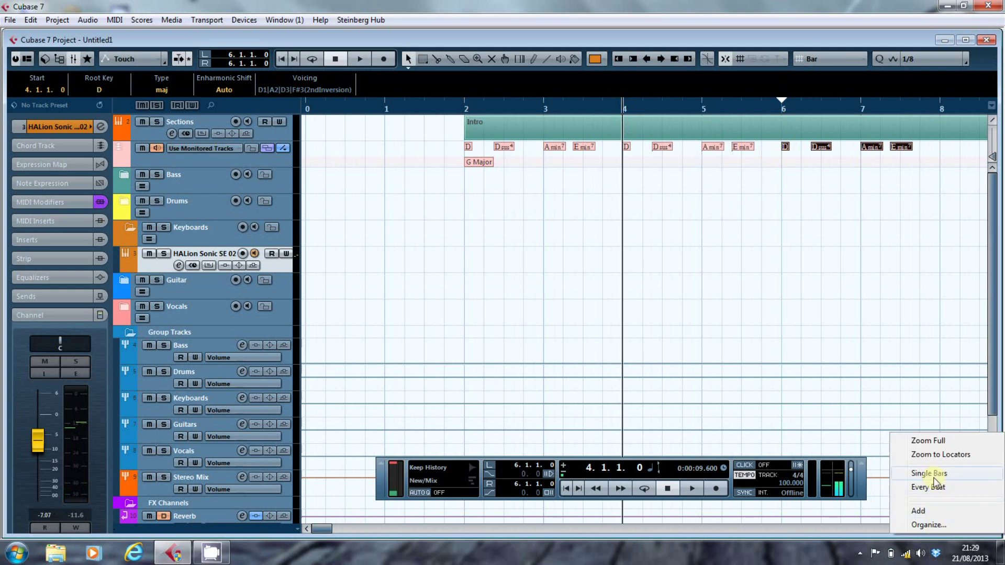
pyautogui.click(934, 473)
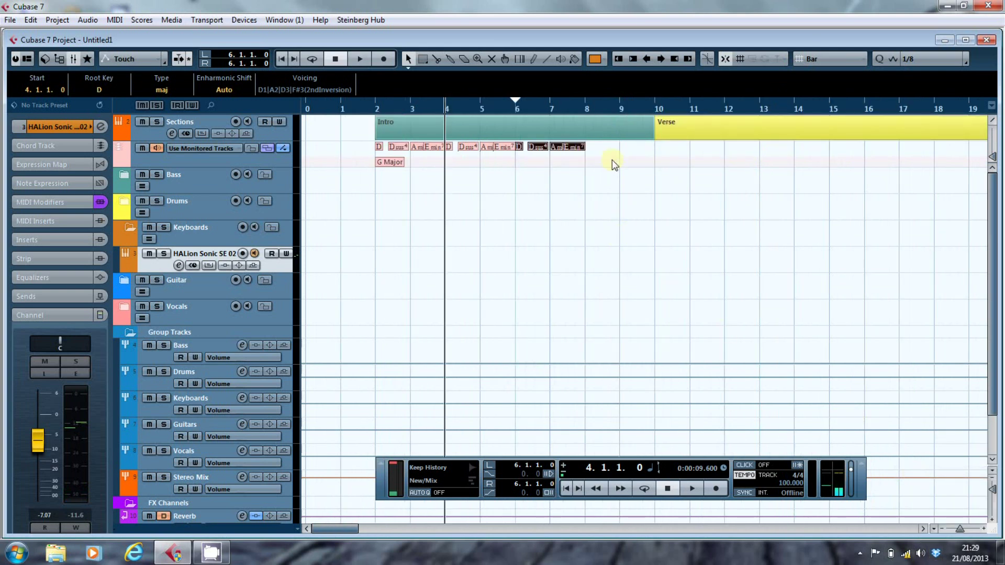
# Paste the chord pattern at bars 8 and 12.
pyautogui.click(586, 99)
pyautogui.click(589, 99)
pyautogui.hotkey('ctrl', 'v')
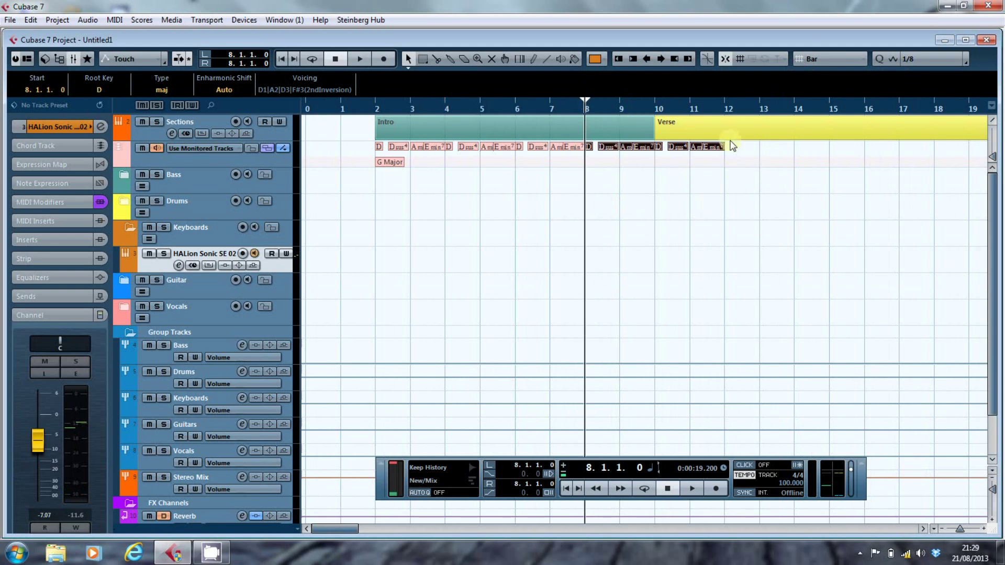
pyautogui.click(725, 99)
pyautogui.click(724, 99)
pyautogui.hotkey('ctrl', 'v')
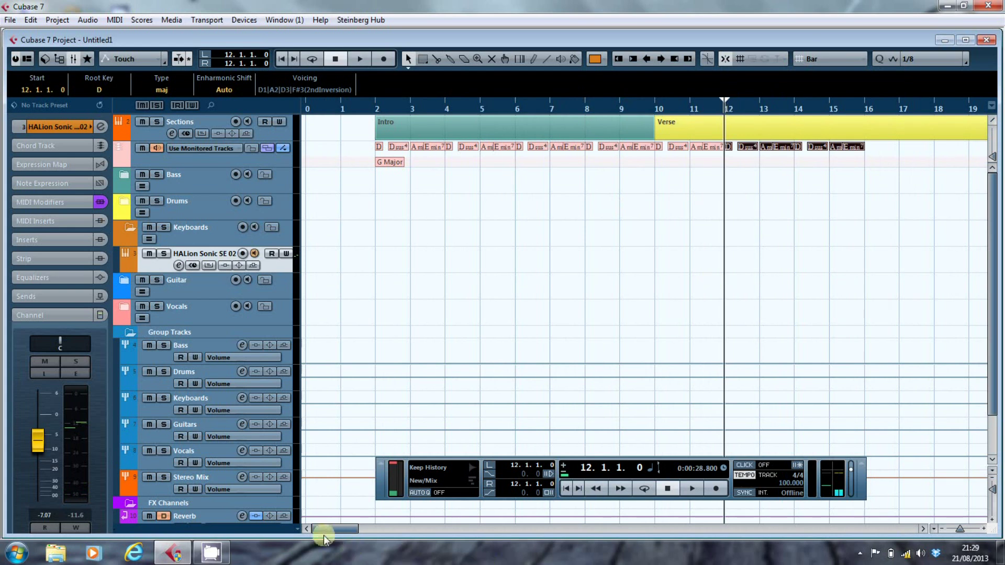
# Paste the pattern at bar 16, then select only the bar 18–20 chords and paste them at bar 20.
pyautogui.moveTo(330, 529); pyautogui.dragTo(356, 542)
pyautogui.click(504, 100)
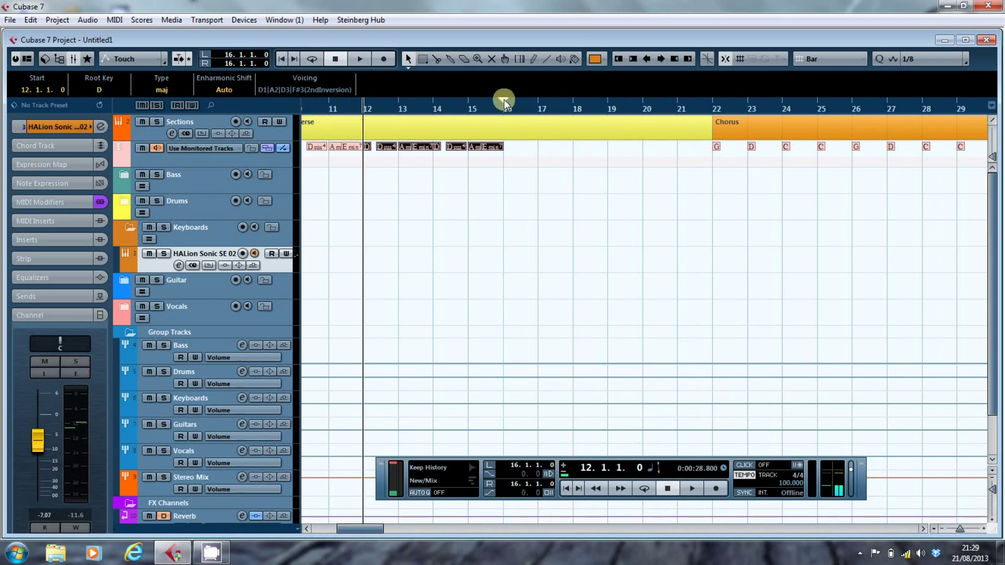
pyautogui.click(504, 99)
pyautogui.hotkey('ctrl', 'v')
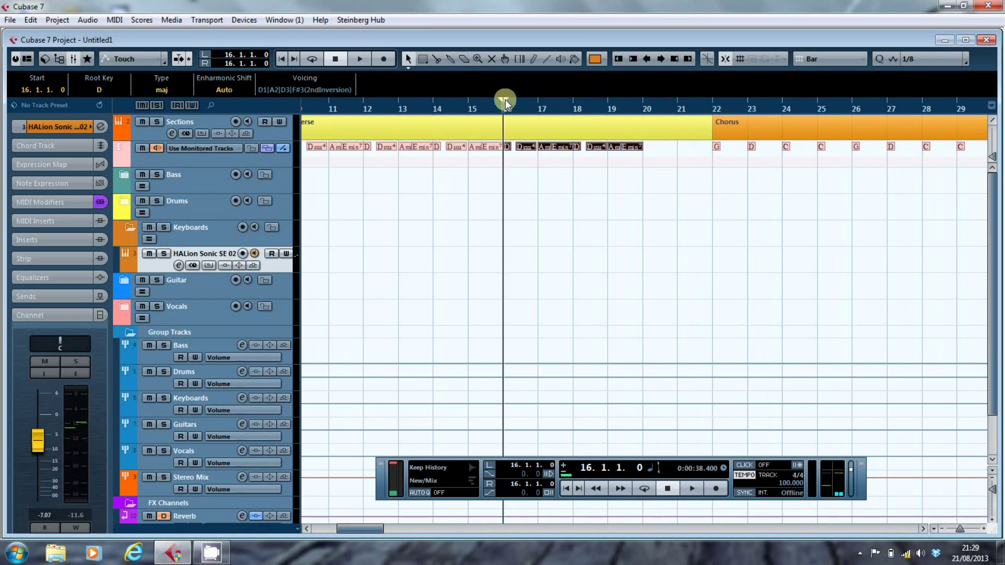
pyautogui.moveTo(573, 160); pyautogui.dragTo(641, 124)
pyautogui.click(577, 153)
pyautogui.moveTo(577, 152); pyautogui.dragTo(642, 152)
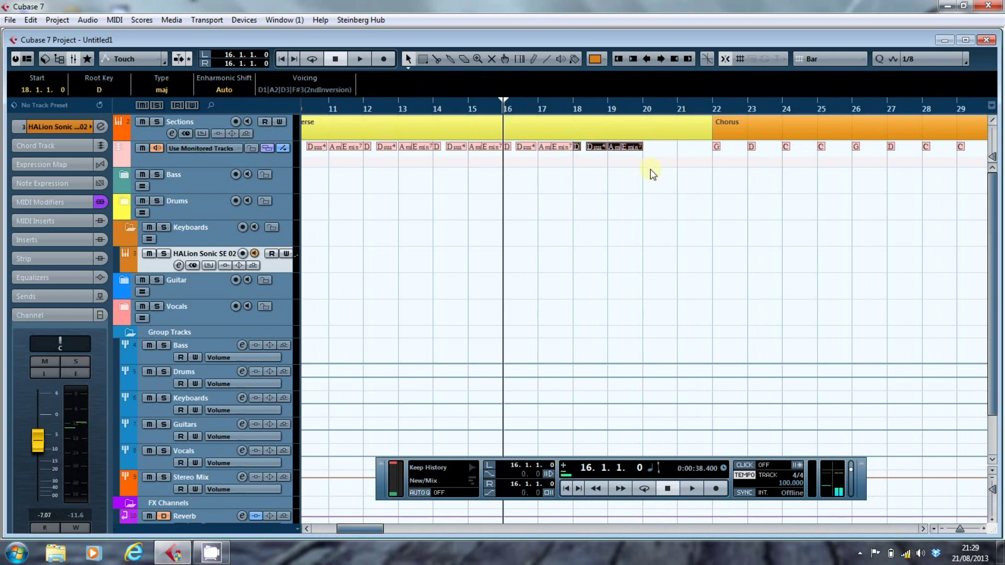
pyautogui.click(643, 99)
pyautogui.click(642, 97)
pyautogui.hotkey('ctrl', 'v')
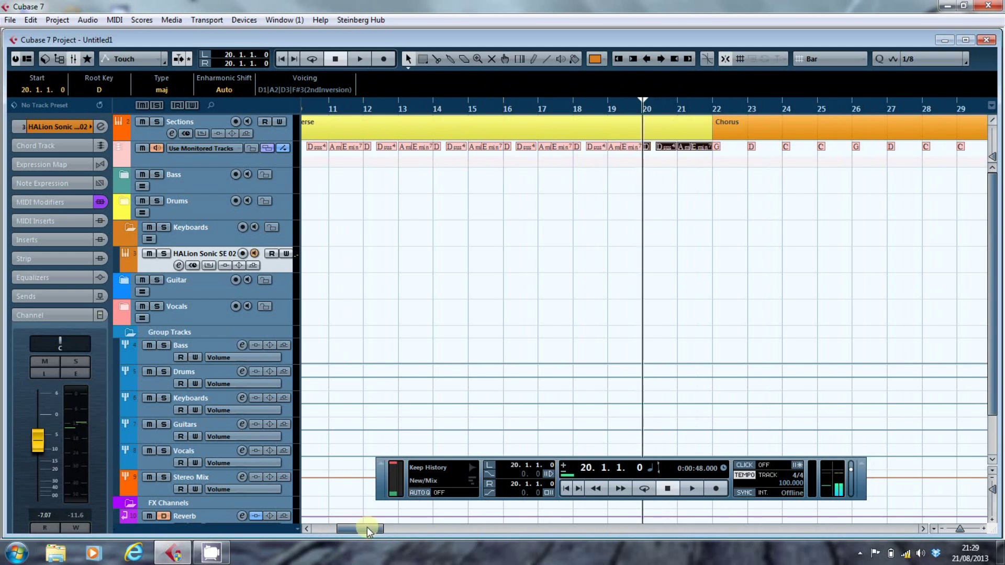
# With the Object Selection tool, lengthen the Chorus section to end at bar 42.
pyautogui.moveTo(361, 530); pyautogui.dragTo(411, 535)
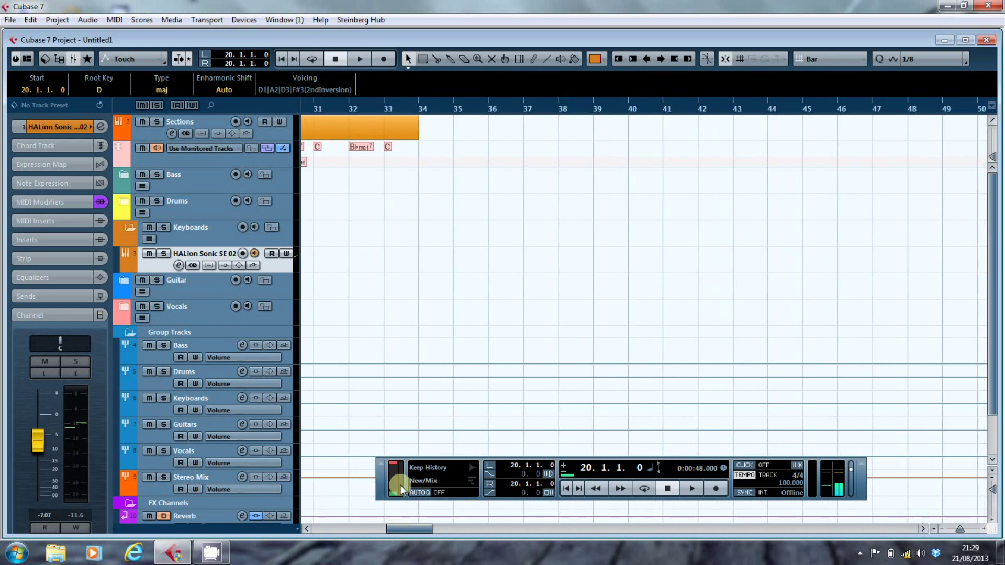
pyautogui.rightClick(406, 186)
pyautogui.click(406, 186)
pyautogui.moveTo(418, 140); pyautogui.dragTo(682, 137)
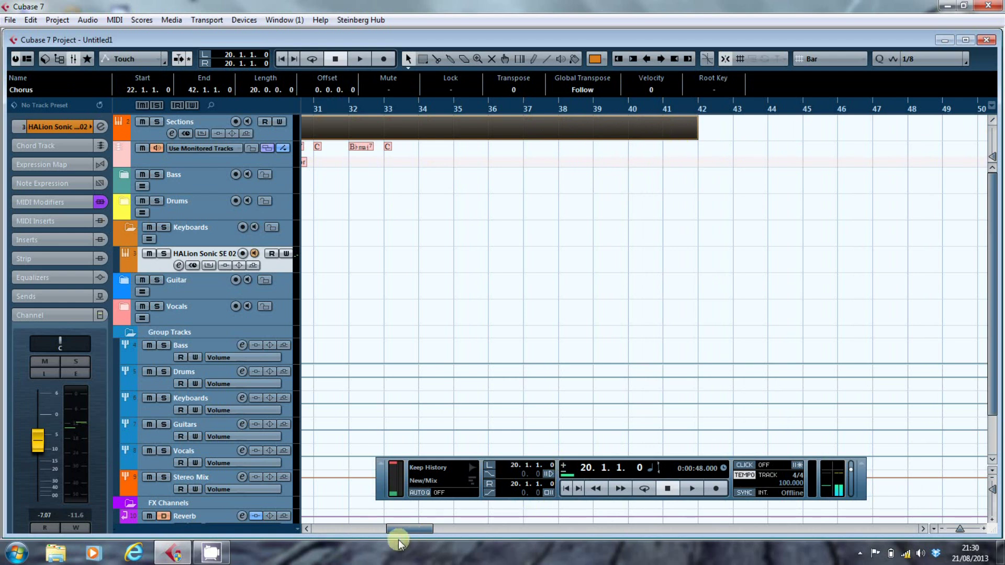
# Select the Intro chords with the G Major scale and paste them at bar 34.
pyautogui.moveTo(404, 527); pyautogui.dragTo(310, 533)
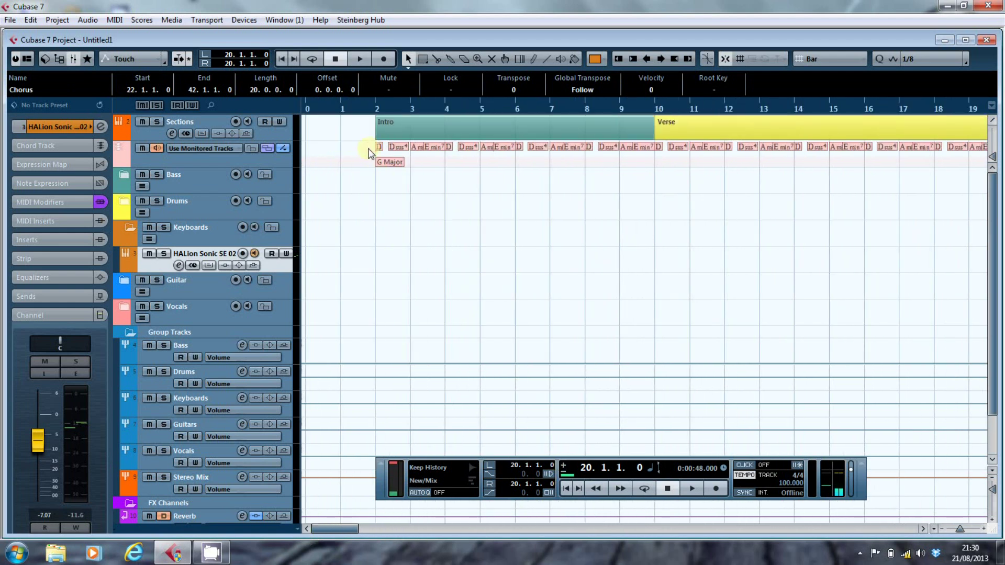
pyautogui.moveTo(368, 148); pyautogui.dragTo(650, 171)
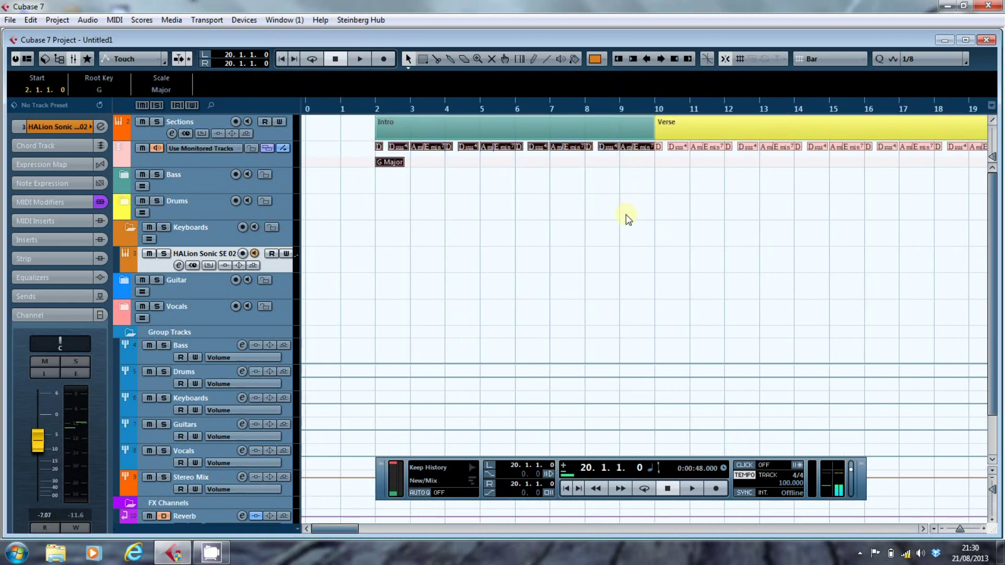
pyautogui.moveTo(324, 530); pyautogui.dragTo(386, 535)
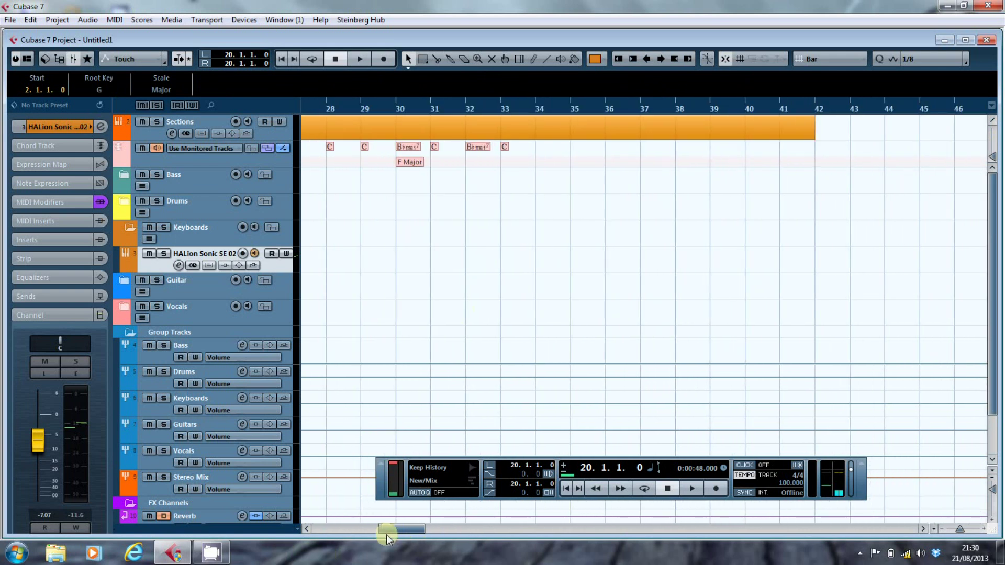
pyautogui.click(539, 102)
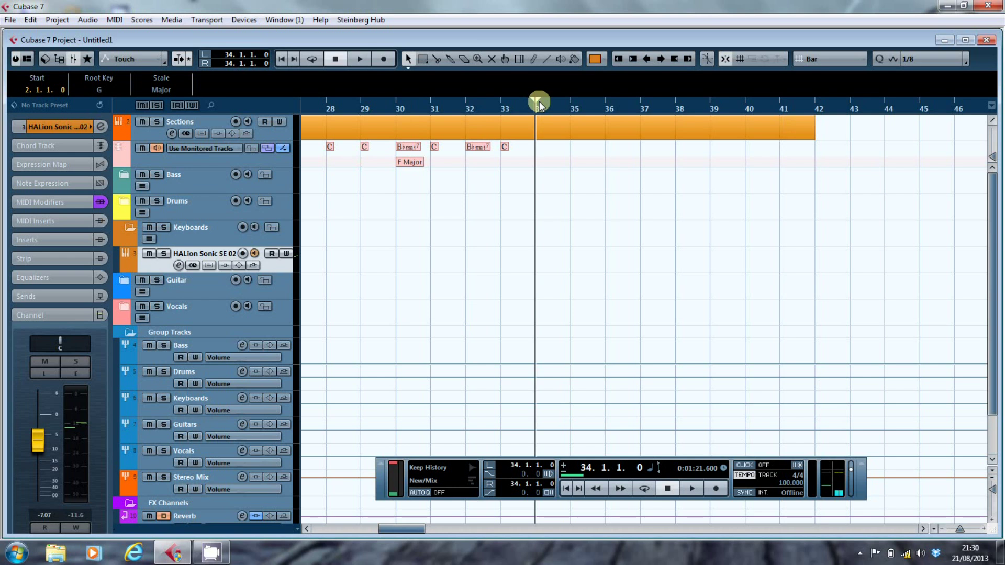
pyautogui.hotkey('ctrl', 'v')
# Deselect the pasted chords and apply the Zoom Full preset to show the whole project.
pyautogui.click(611, 199)
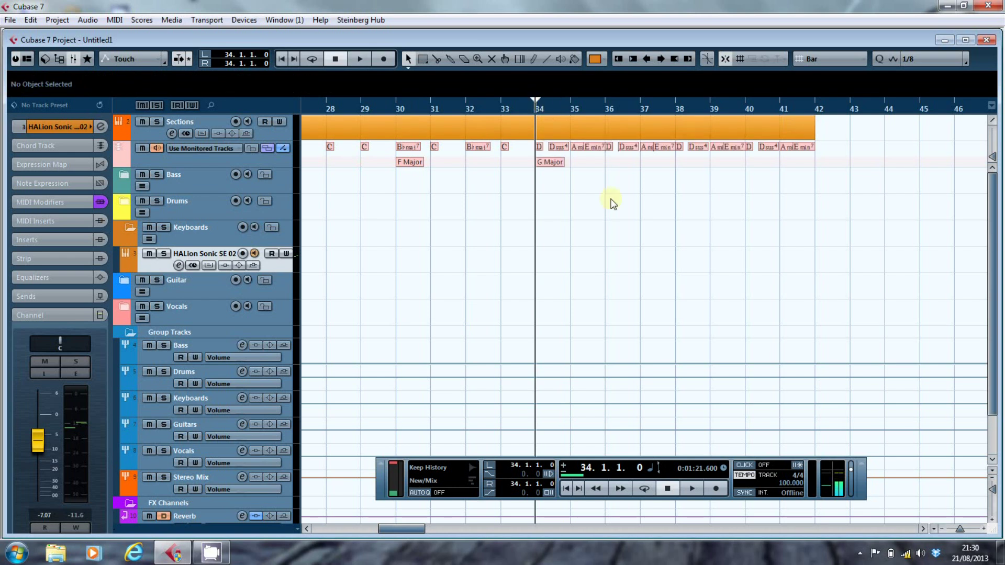
pyautogui.click(933, 530)
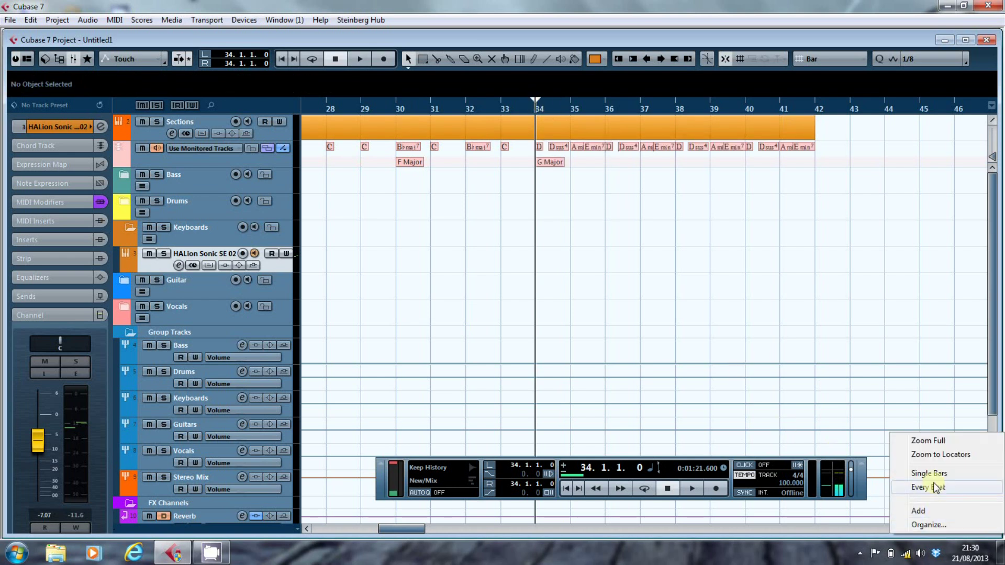
pyautogui.click(924, 440)
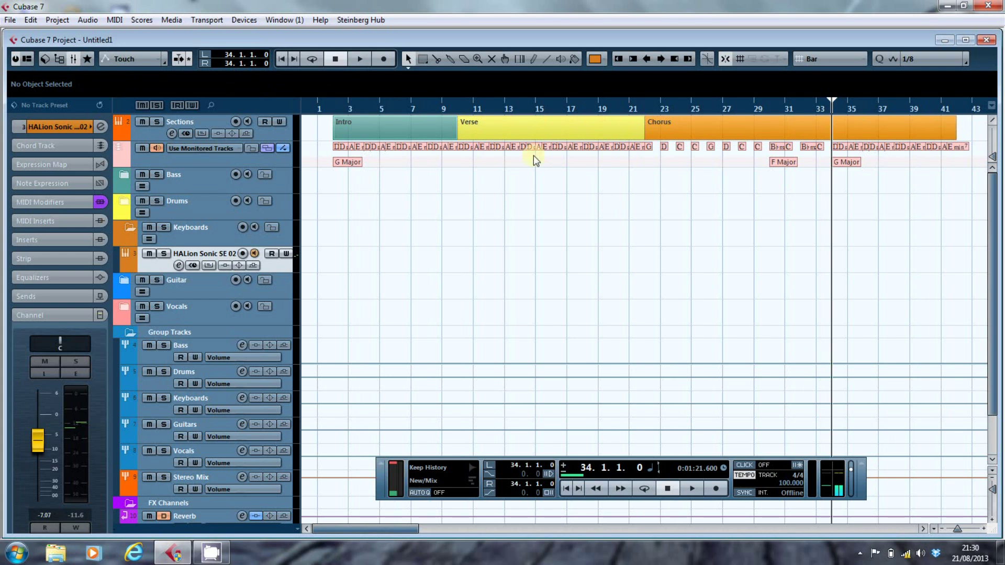
pyautogui.click(334, 99)
pyautogui.click(333, 99)
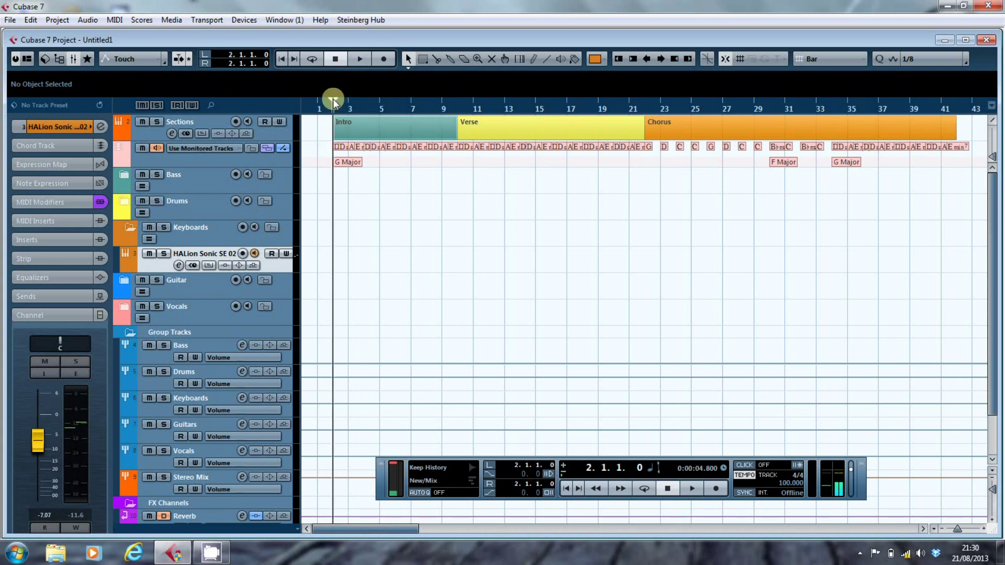
pyautogui.press('space')
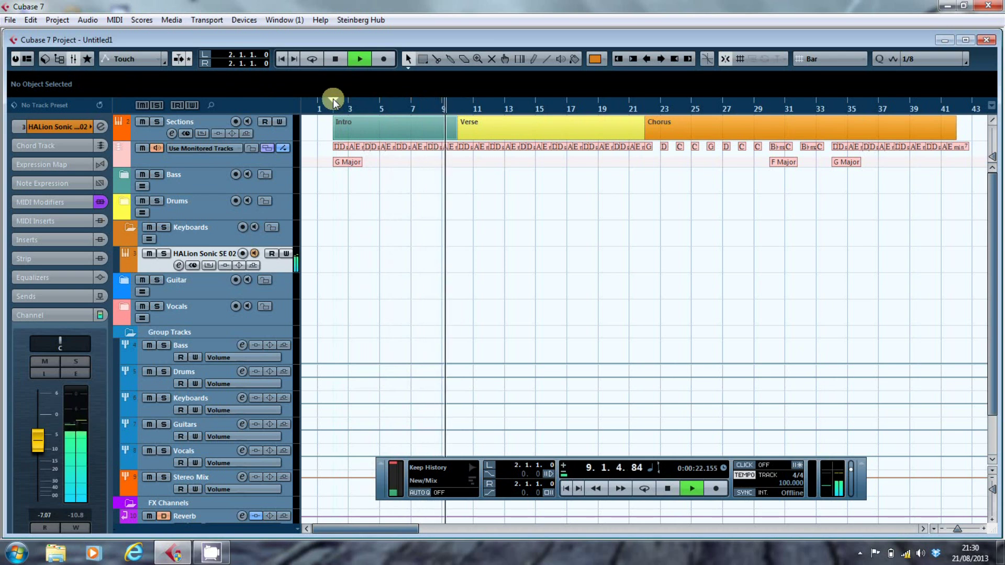
pyautogui.press('space')
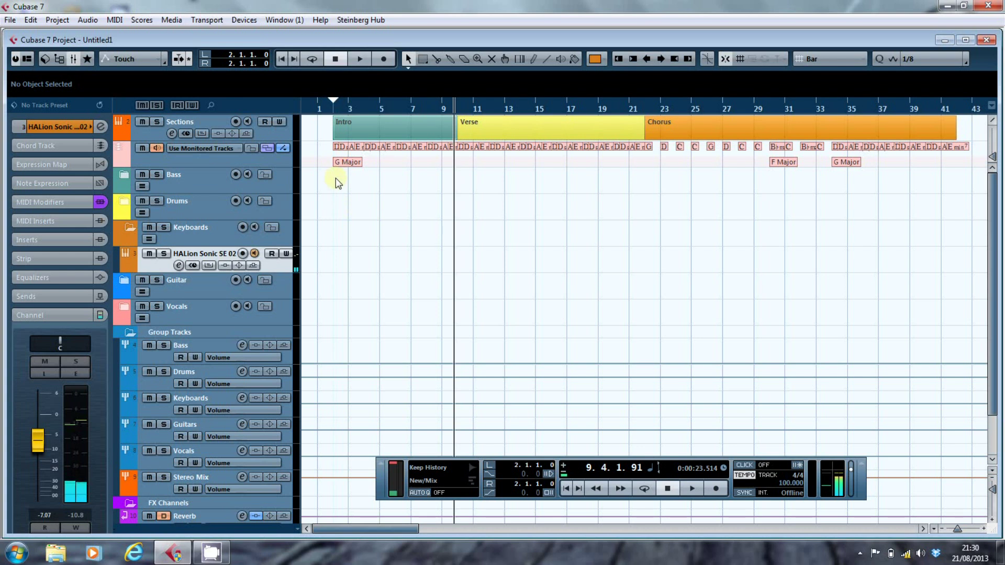
# Select all section, chord and scale events and duplicate them twice, at bars 42 and 82.
pyautogui.moveTo(335, 178); pyautogui.dragTo(972, 84)
pyautogui.press('l')
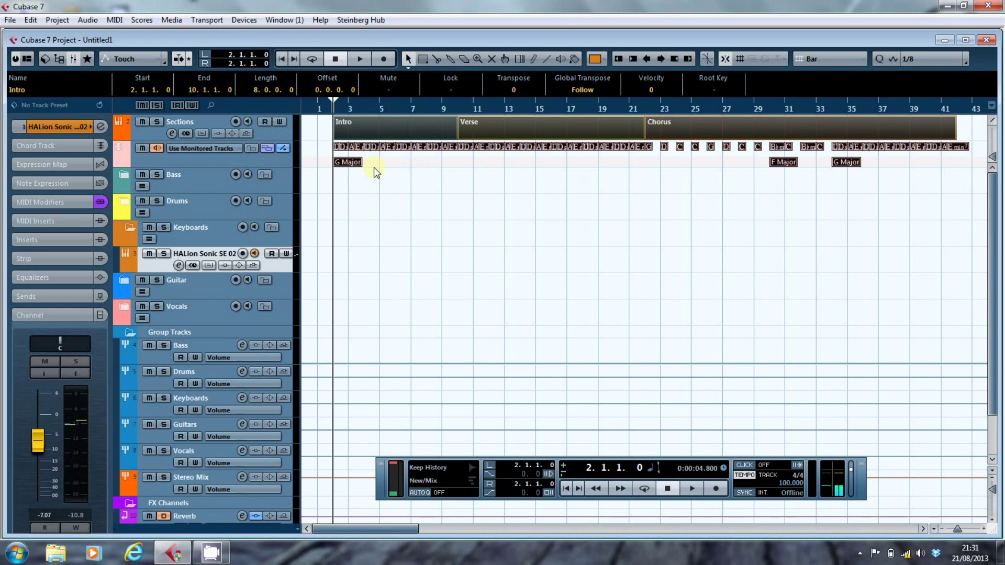
pyautogui.hotkey('ctrl', 'd')
pyautogui.hotkey('ctrl', 'd')
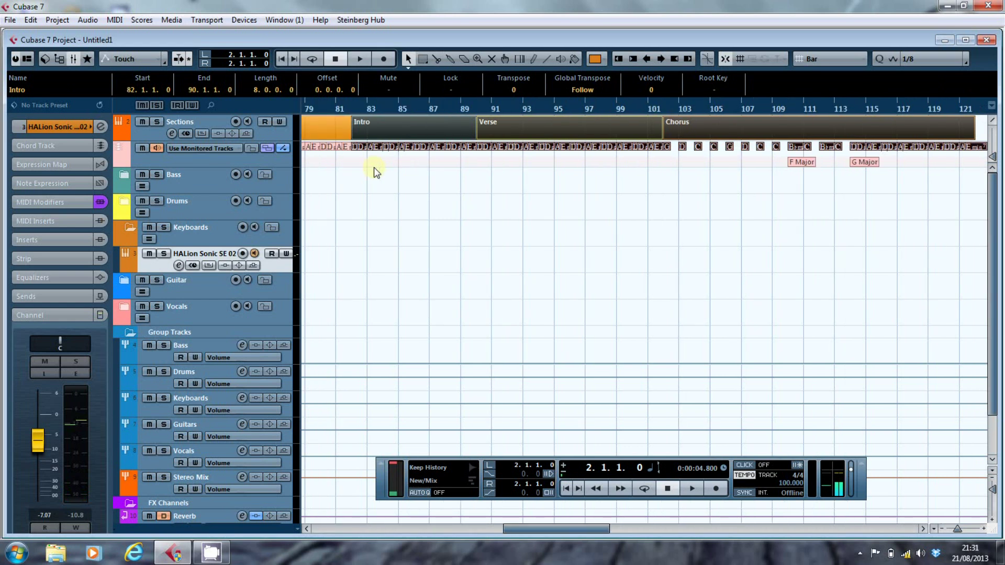
pyautogui.moveTo(562, 534); pyautogui.dragTo(430, 542)
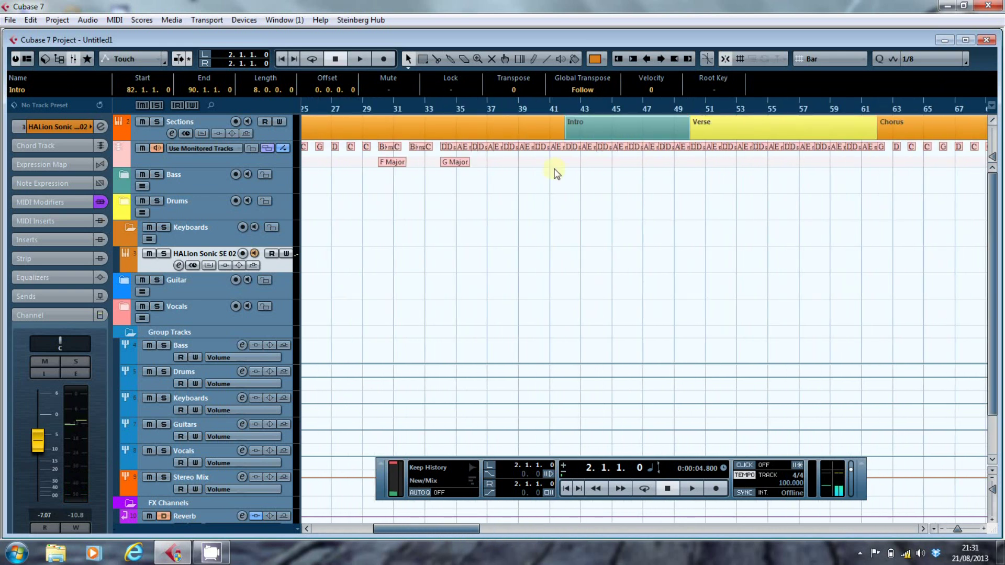
# Colour the bar 42 Intro Keyboards, the second Verse Synths red and the next Chorus Strings green.
pyautogui.click(589, 130)
pyautogui.click(601, 67)
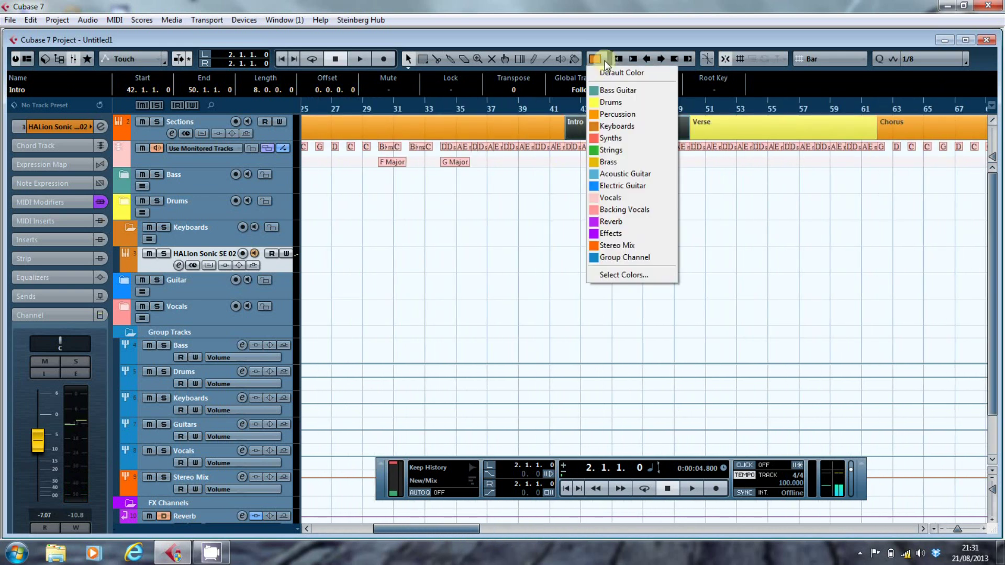
pyautogui.click(607, 127)
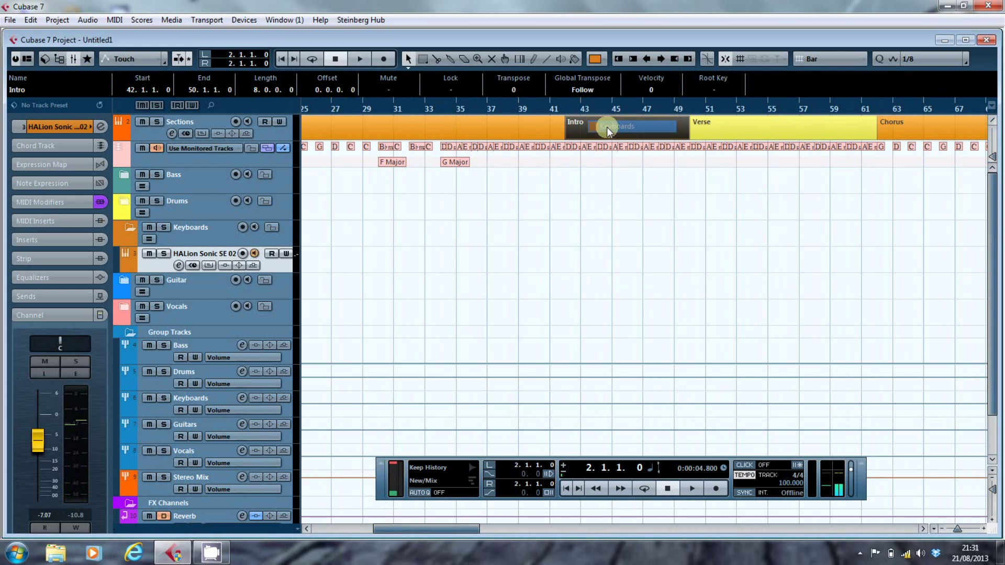
pyautogui.press('Right')
pyautogui.click(596, 60)
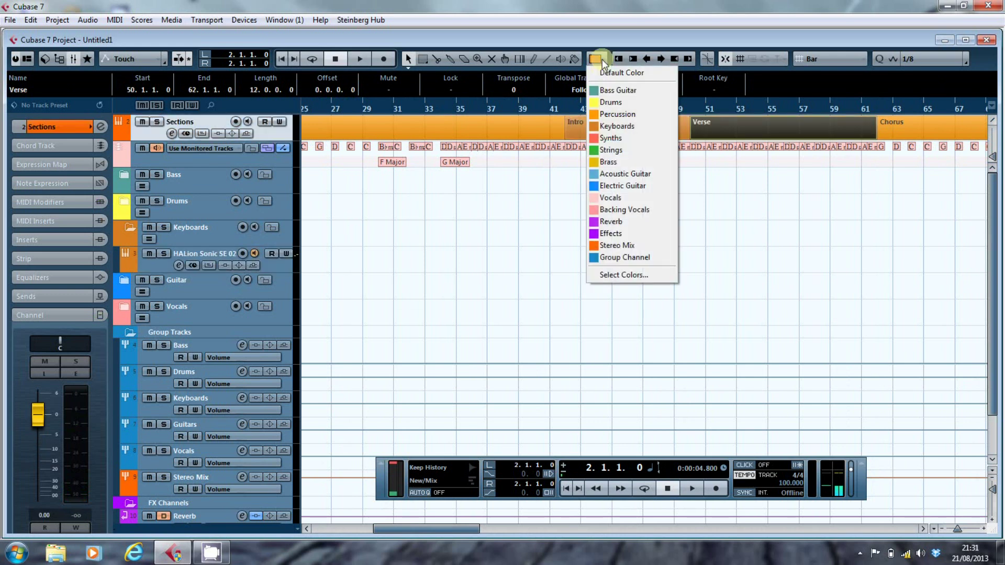
pyautogui.click(604, 138)
pyautogui.press('Right')
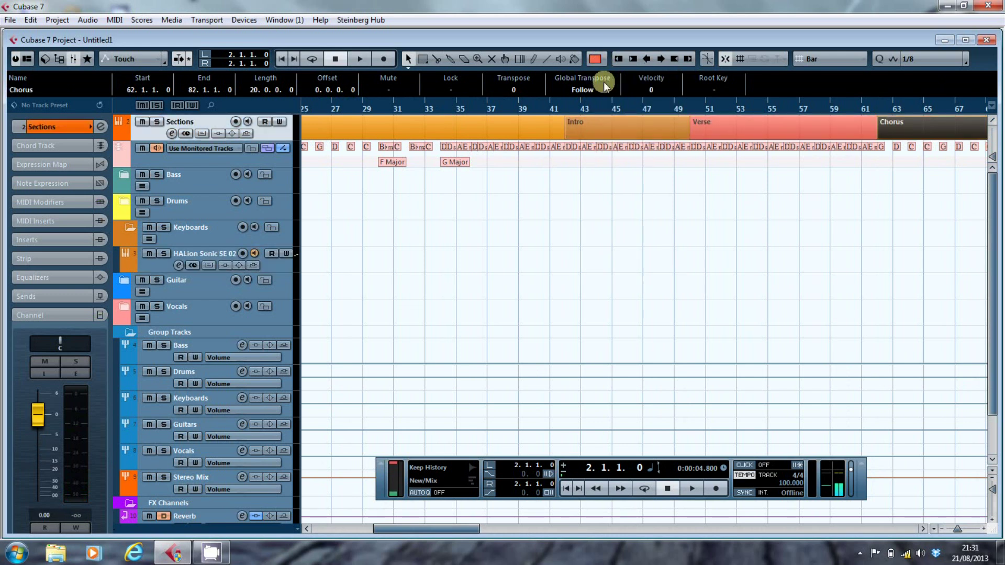
pyautogui.click(600, 60)
pyautogui.click(605, 149)
# Colour the third Intro Brass yellow, third Verse light blue and third Chorus Electric Guitar blue.
pyautogui.press('Right')
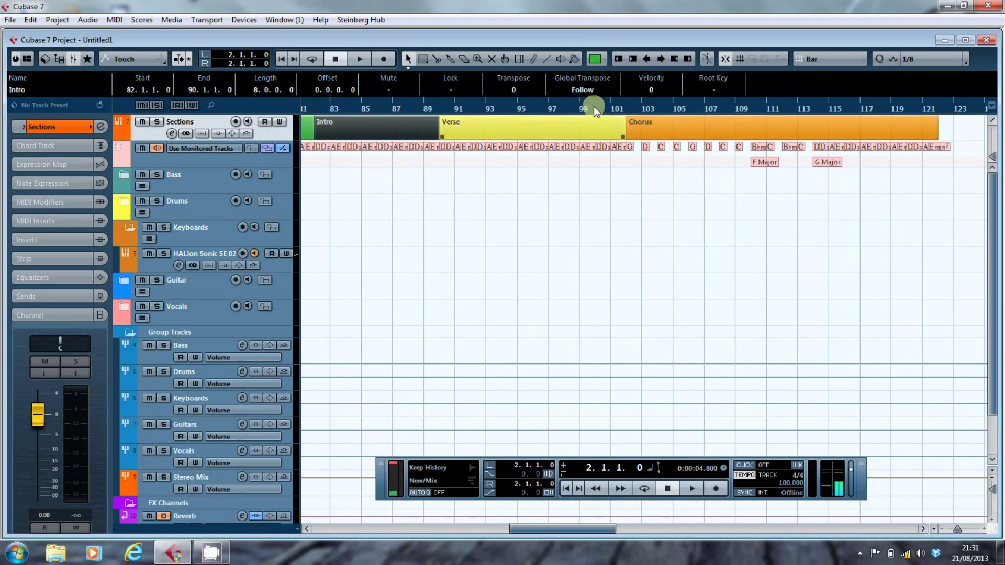
pyautogui.click(605, 61)
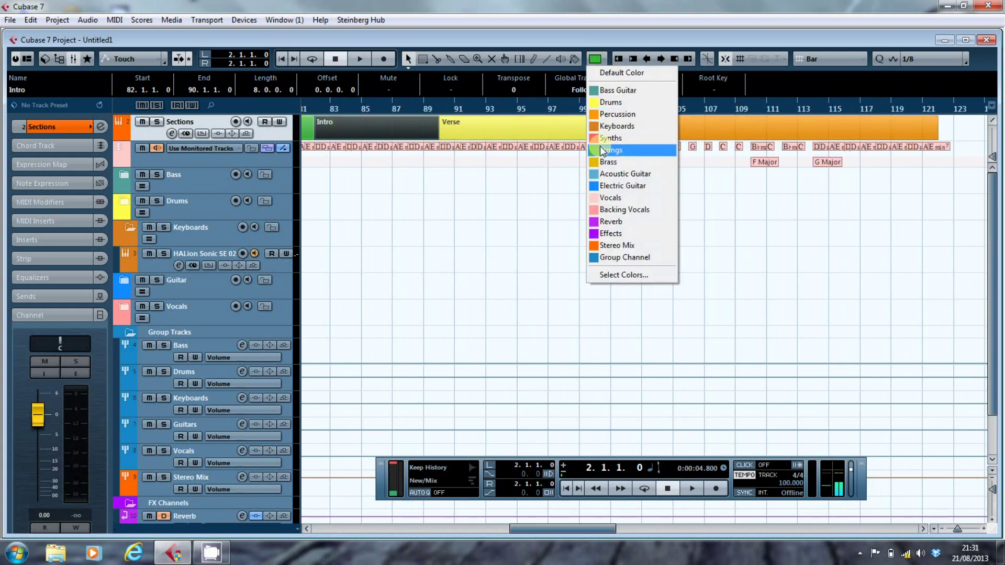
pyautogui.click(602, 163)
pyautogui.press('Right')
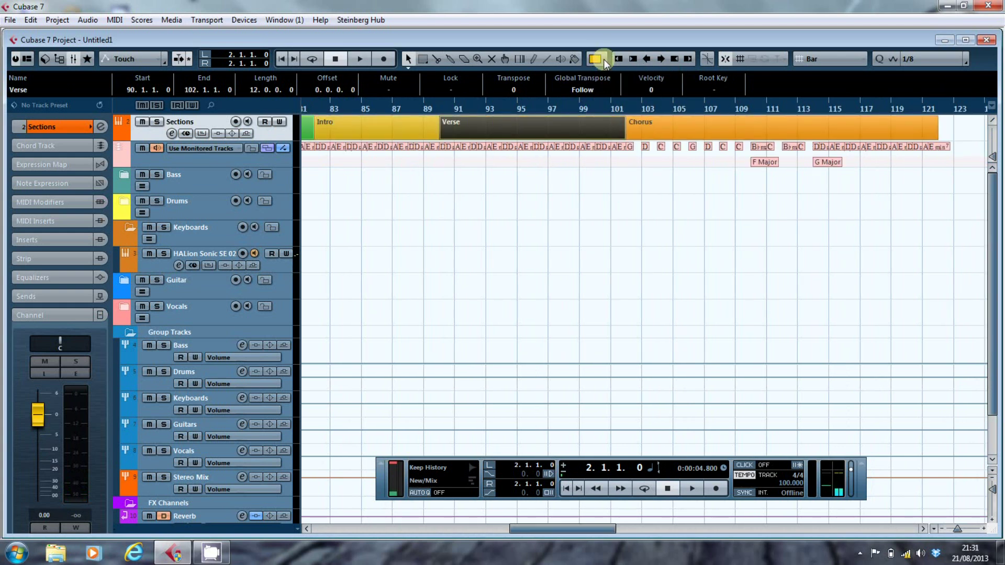
pyautogui.click(605, 61)
pyautogui.click(602, 173)
pyautogui.press('Right')
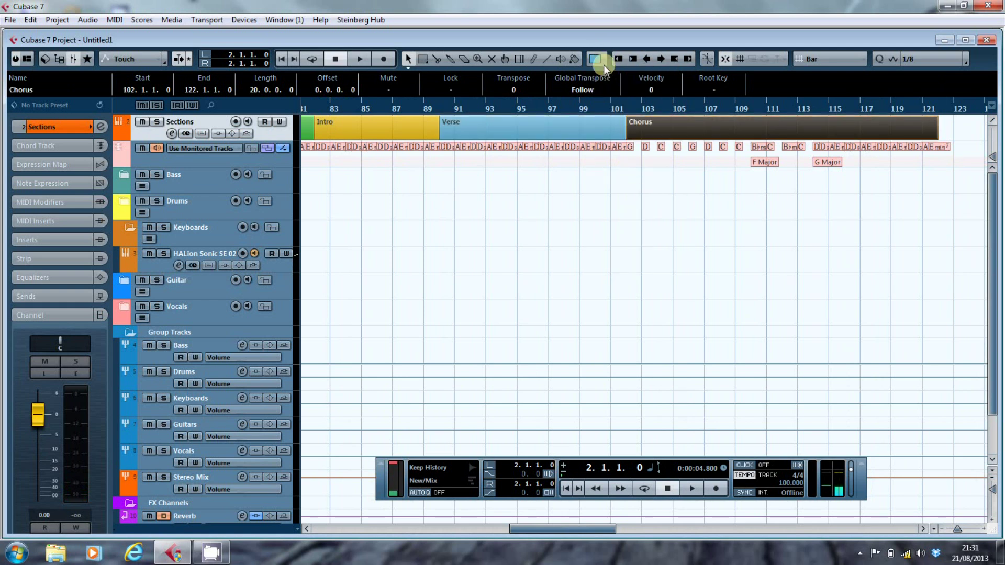
pyautogui.click(604, 65)
pyautogui.click(605, 186)
pyautogui.press('Right')
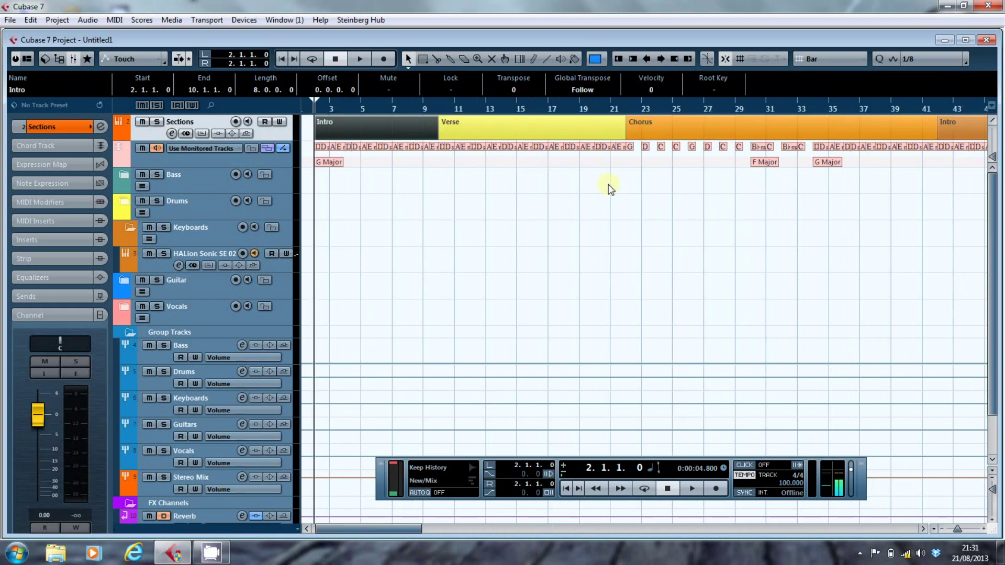
pyautogui.click(530, 226)
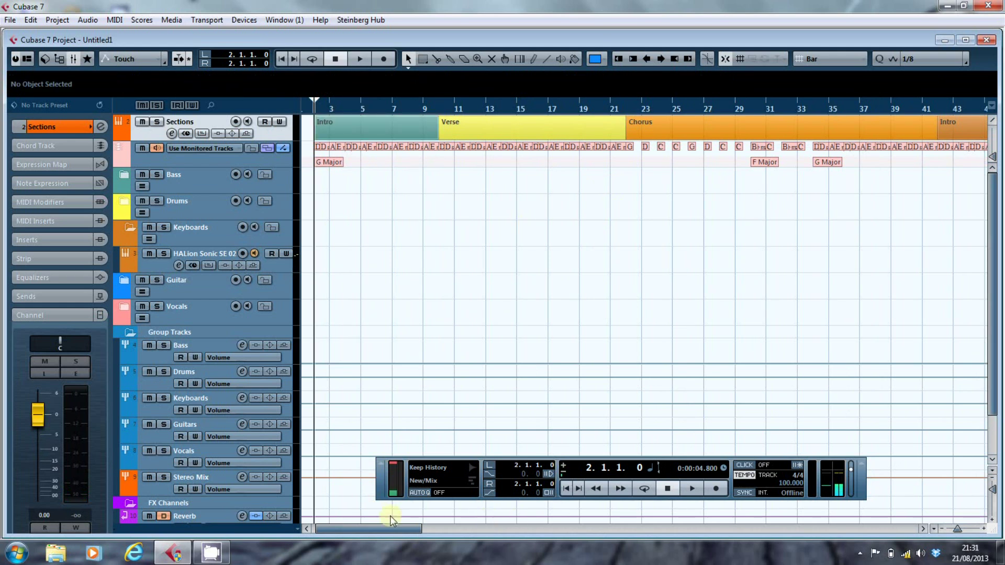
# Copy the second Intro and Verse with their chords and paste them at bar 122.
pyautogui.moveTo(387, 526); pyautogui.dragTo(474, 528)
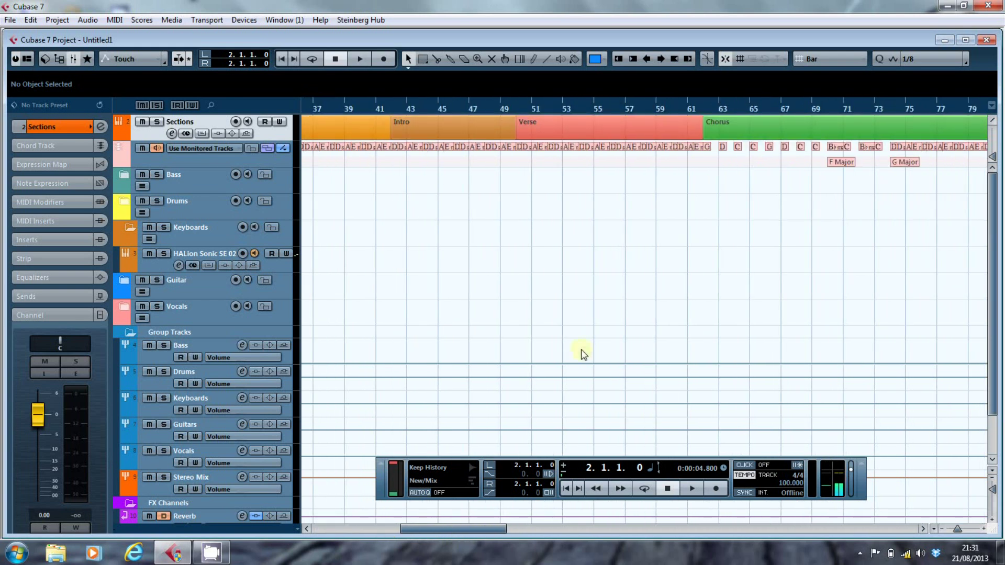
pyautogui.moveTo(394, 161); pyautogui.dragTo(516, 78)
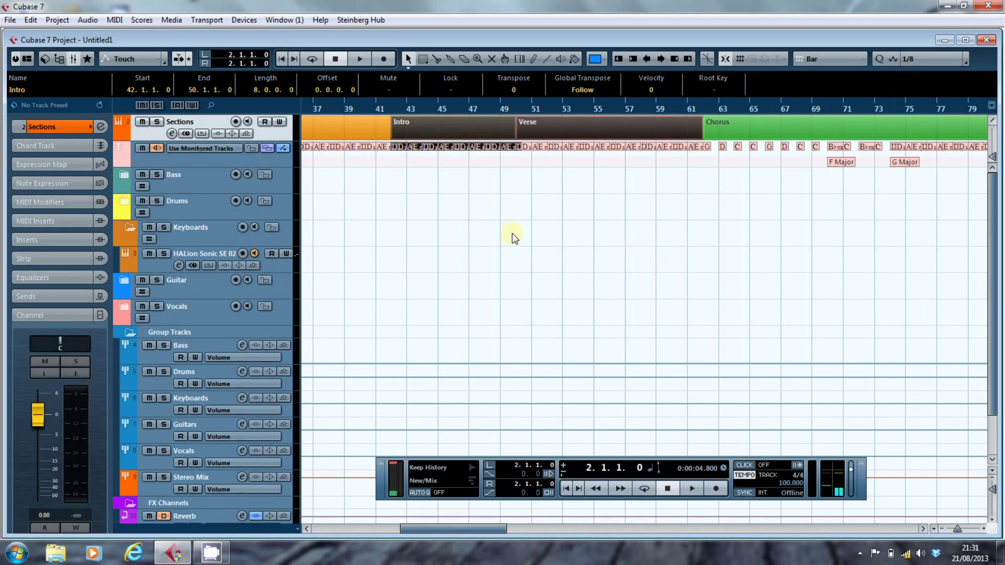
pyautogui.moveTo(449, 529); pyautogui.dragTo(606, 386)
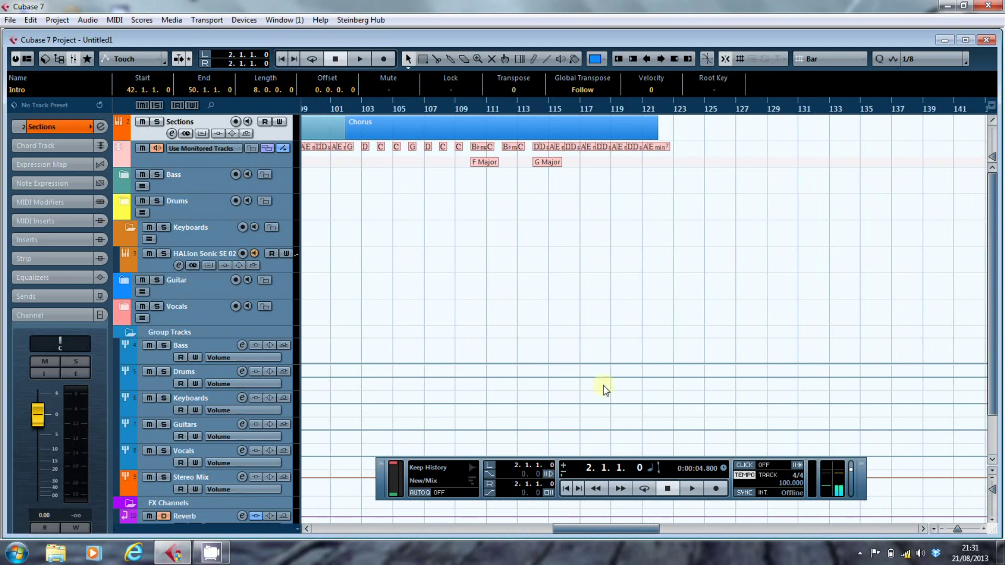
pyautogui.click(656, 99)
pyautogui.click(656, 99)
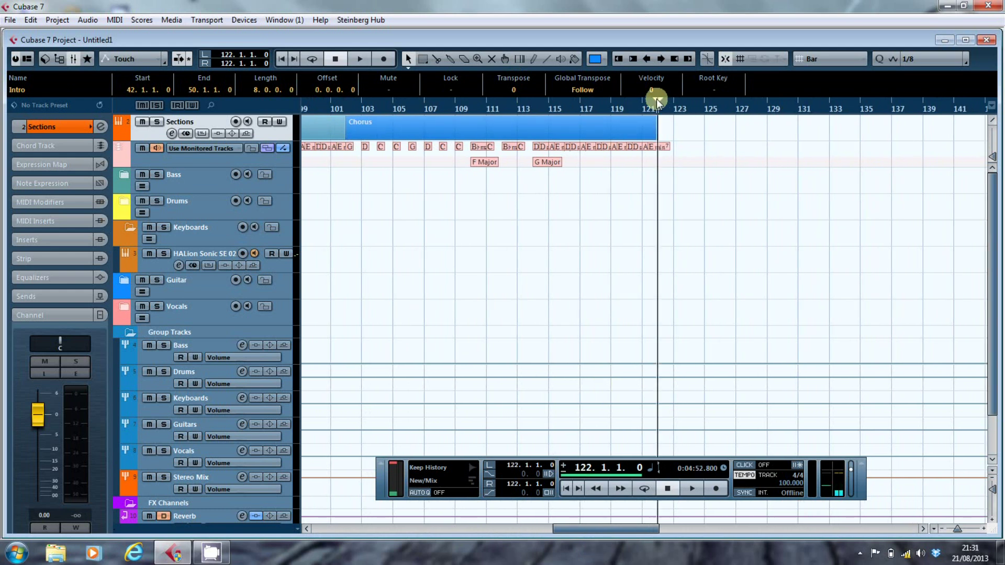
pyautogui.hotkey('ctrl', 'v')
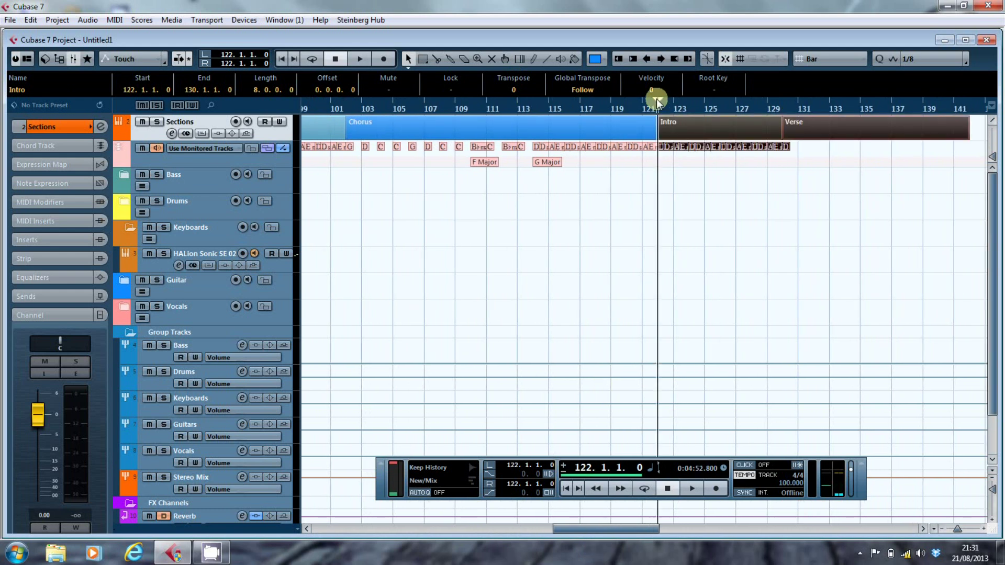
# Delete the stray trailing D chord and the pasted Verse, leaving the Intro at bar 122 selected.
pyautogui.click(789, 154)
pyautogui.moveTo(787, 148); pyautogui.dragTo(823, 161)
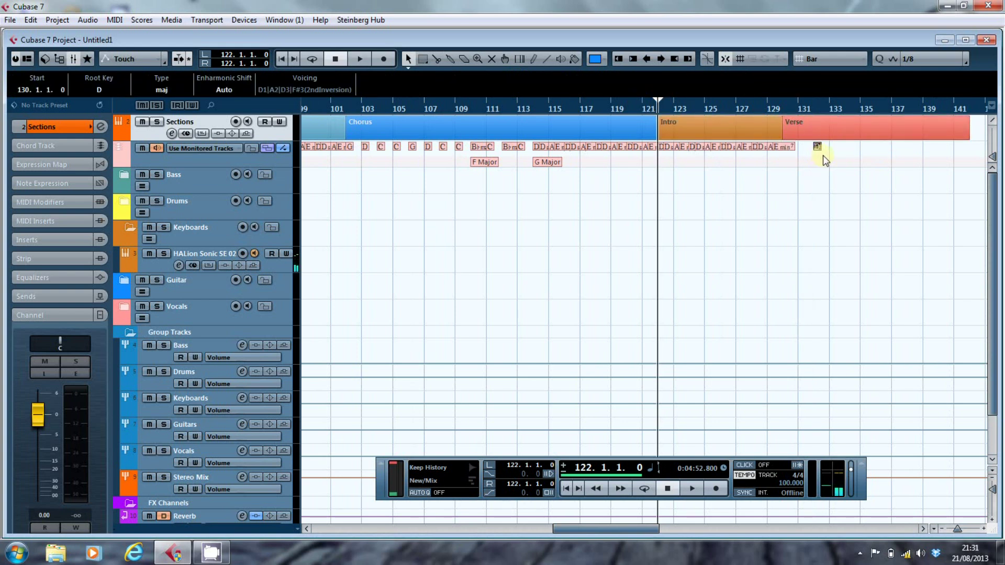
pyautogui.press('Delete')
pyautogui.click(823, 126)
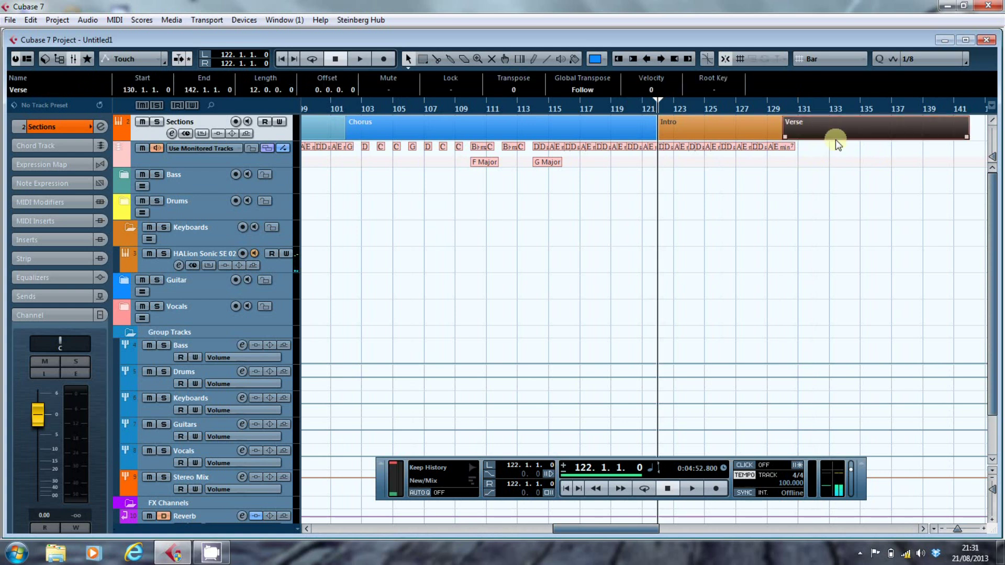
pyautogui.press('Delete')
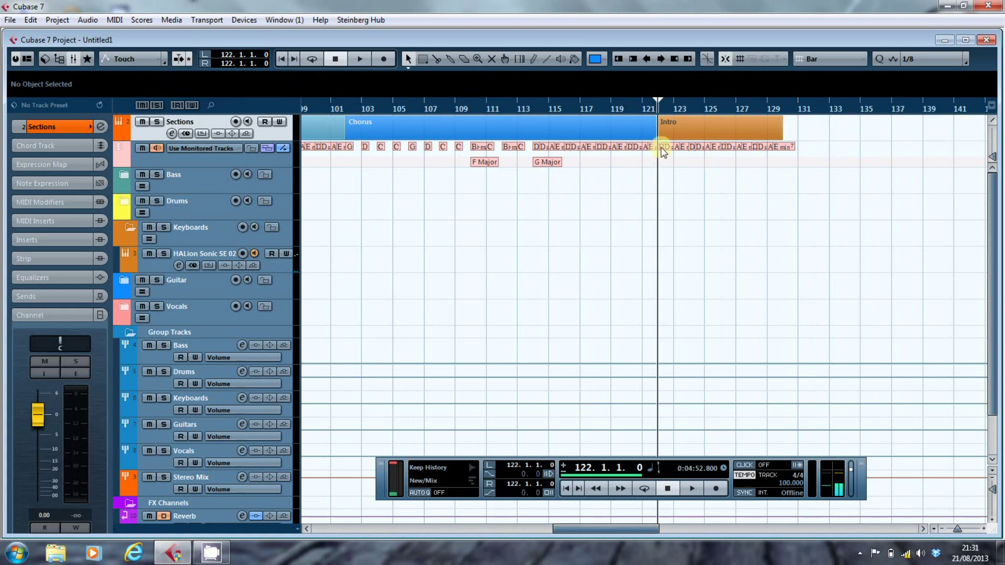
pyautogui.moveTo(661, 152); pyautogui.dragTo(804, 96)
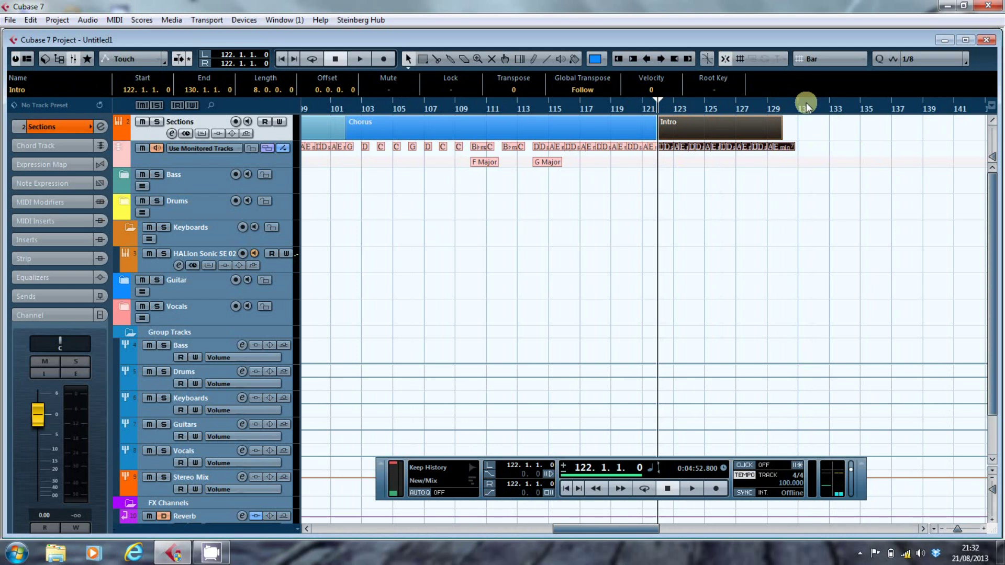
# Duplicate the Intro section and its chords three times from bar 122 onward.
pyautogui.hotkey('ctrl', 'd')
pyautogui.hotkey('ctrl', 'd')
pyautogui.hotkey('ctrl', 'd')
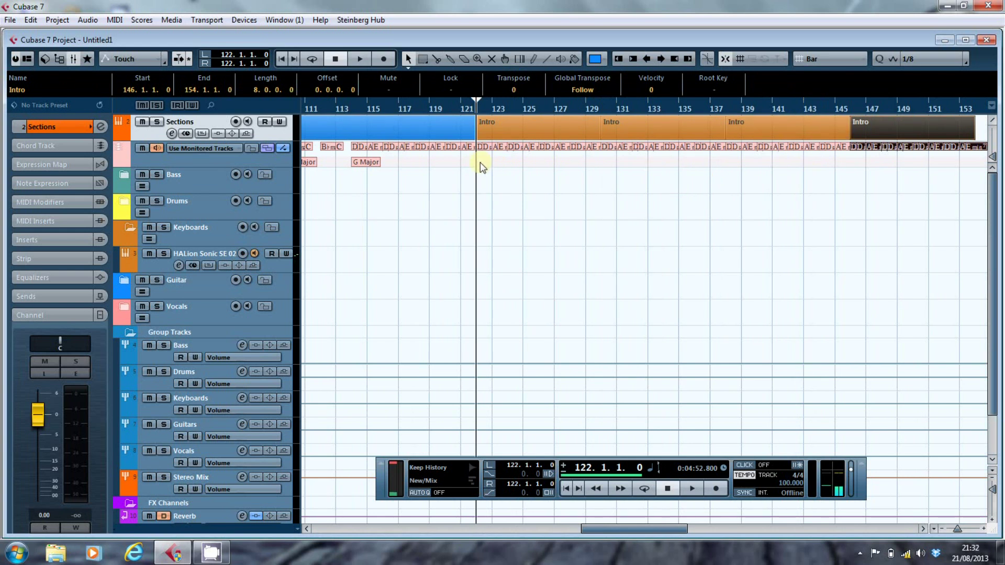
pyautogui.moveTo(480, 163); pyautogui.dragTo(925, 108)
pyautogui.click(363, 122)
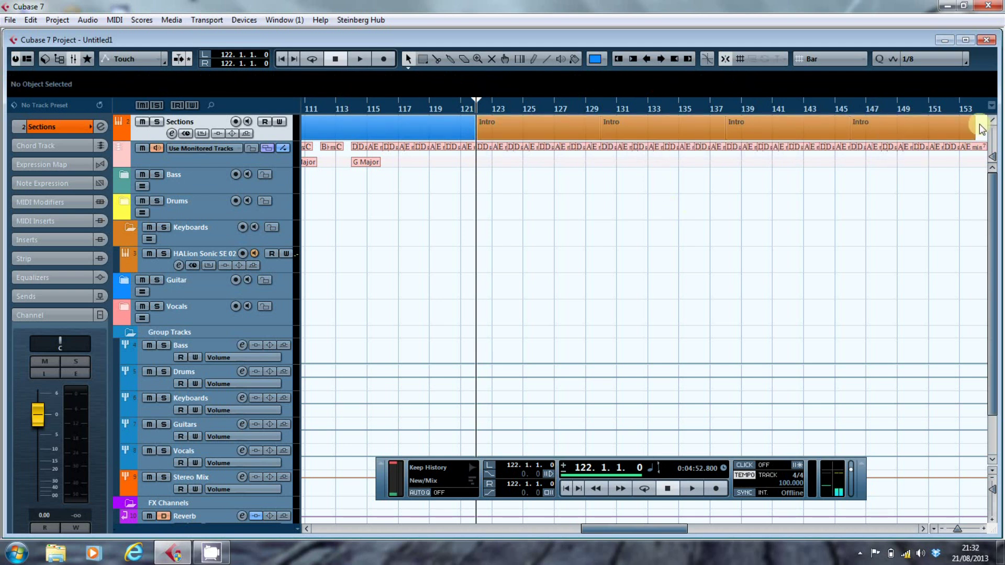
# Rename the four copied sections after bar 122 to Fade.
pyautogui.moveTo(982, 129); pyautogui.dragTo(483, 121)
pyautogui.click(17, 89)
pyautogui.write('Fade')
pyautogui.press('Return')
# Colour the first Fade section Vocals pink and the second Backing Vocals pink.
pyautogui.click(520, 186)
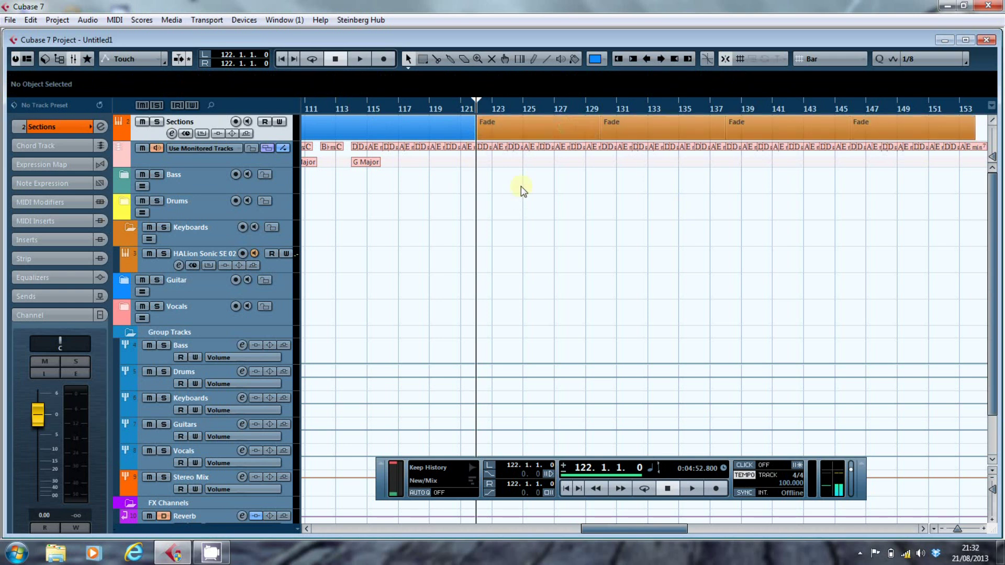
pyautogui.click(549, 131)
pyautogui.click(603, 59)
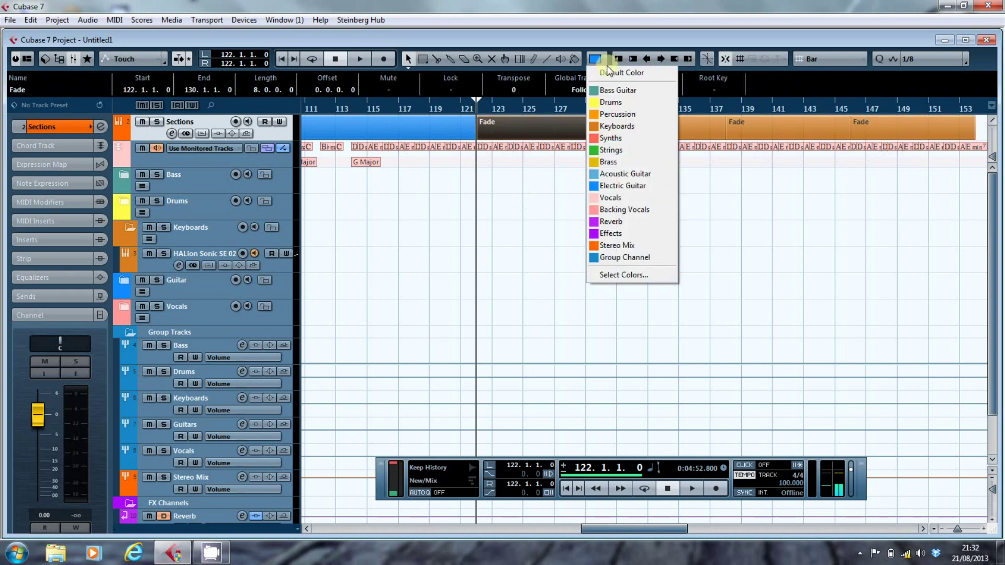
pyautogui.click(614, 198)
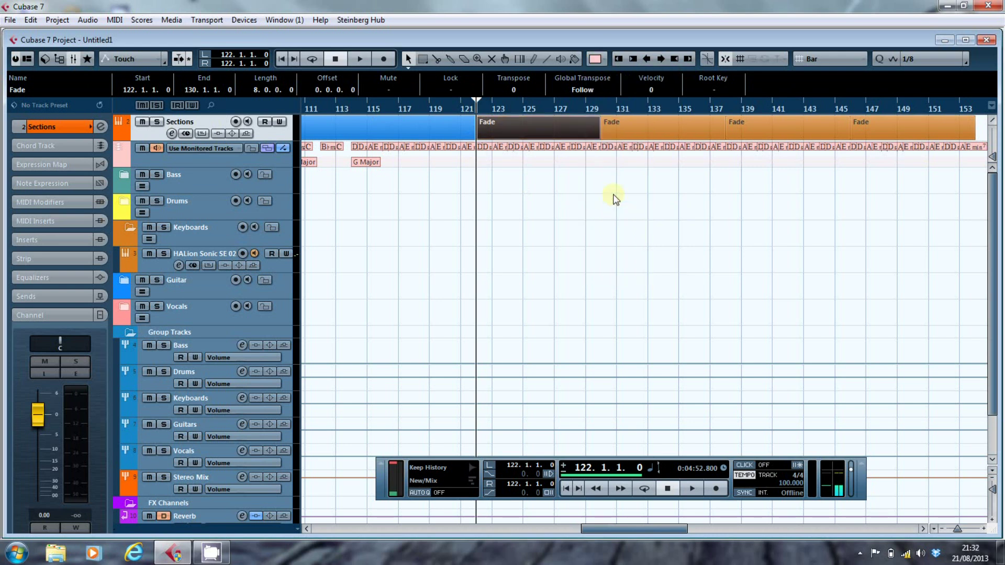
pyautogui.click(612, 130)
pyautogui.click(606, 61)
pyautogui.click(623, 209)
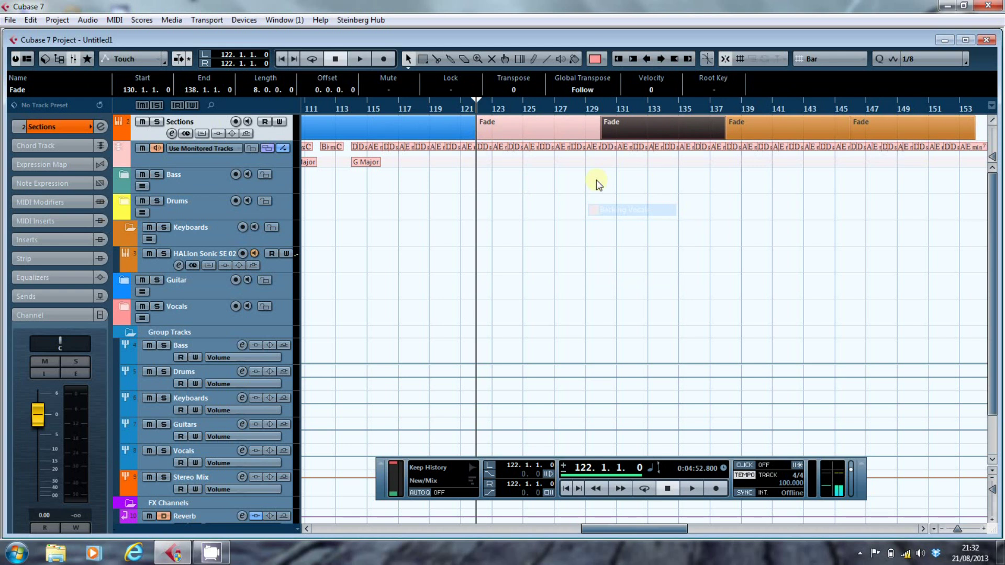
# Colour the third Fade section Reverb purple, then move on to the last Fade.
pyautogui.click(603, 50)
pyautogui.click(623, 220)
pyautogui.press('Right')
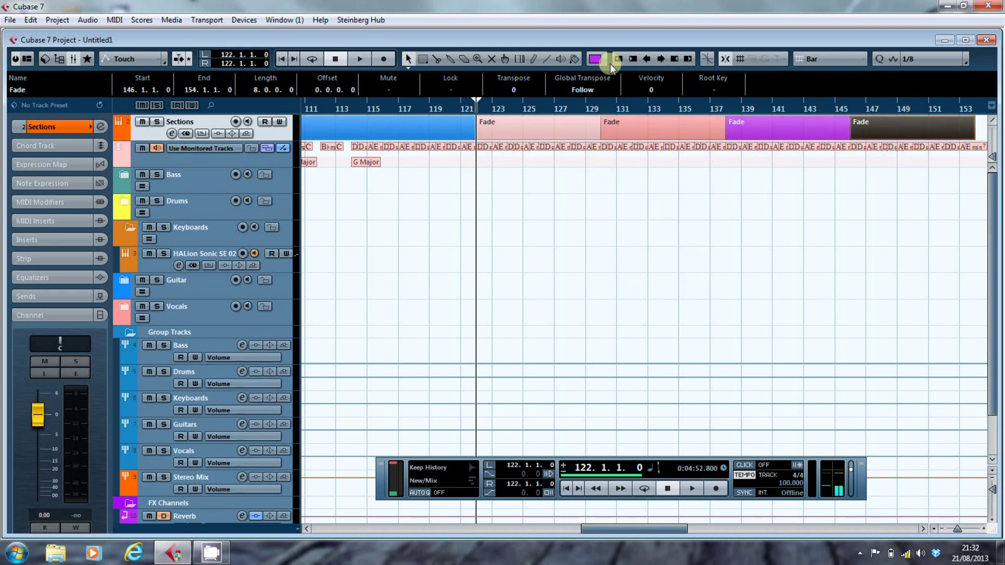
pyautogui.click(605, 61)
# Colour the last Fade section Effects violet and zoom to fit the whole project.
pyautogui.click(621, 233)
pyautogui.press('Home')
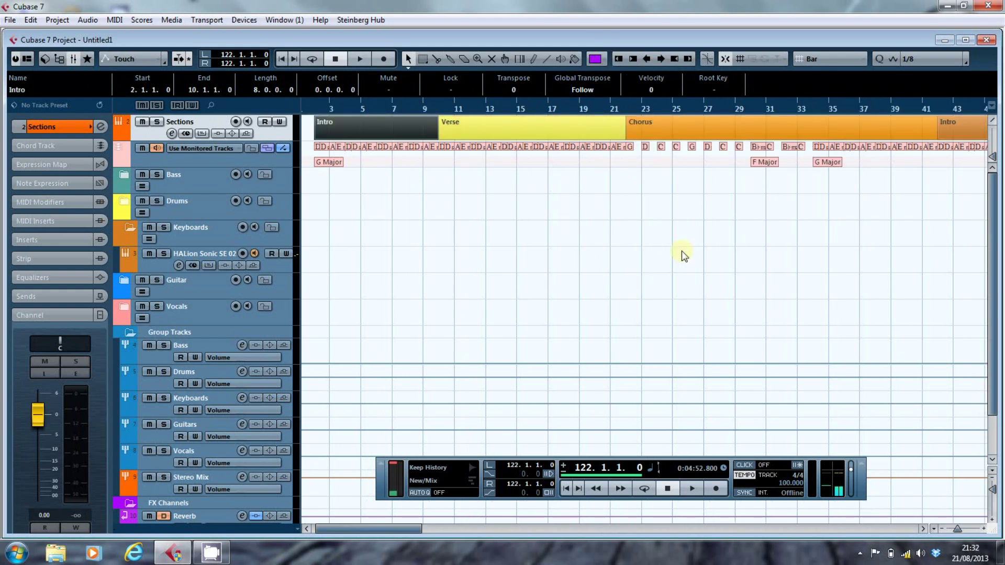
pyautogui.click(930, 528)
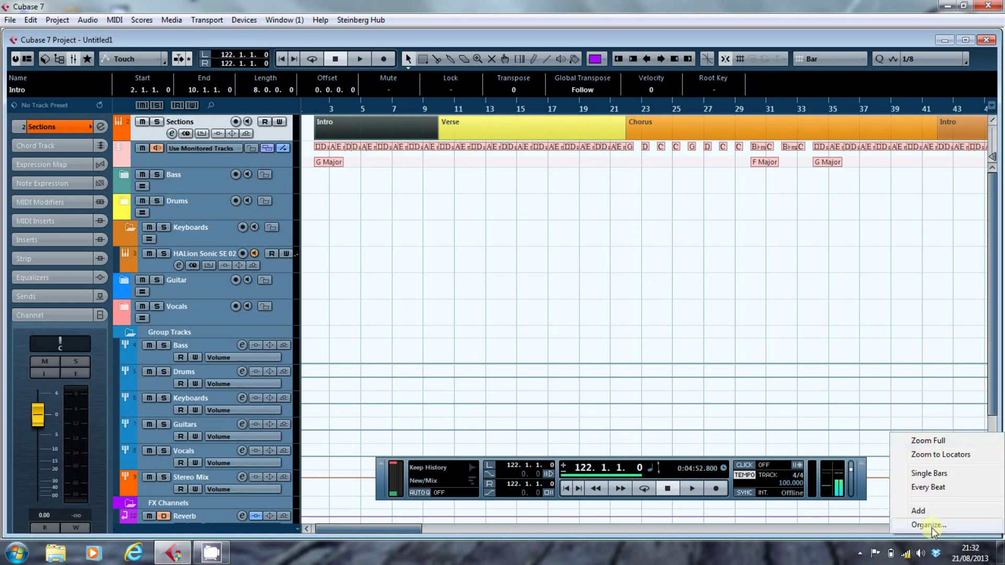
pyautogui.click(958, 440)
# Reset the locators and playback position to bar 2.
pyautogui.click(624, 238)
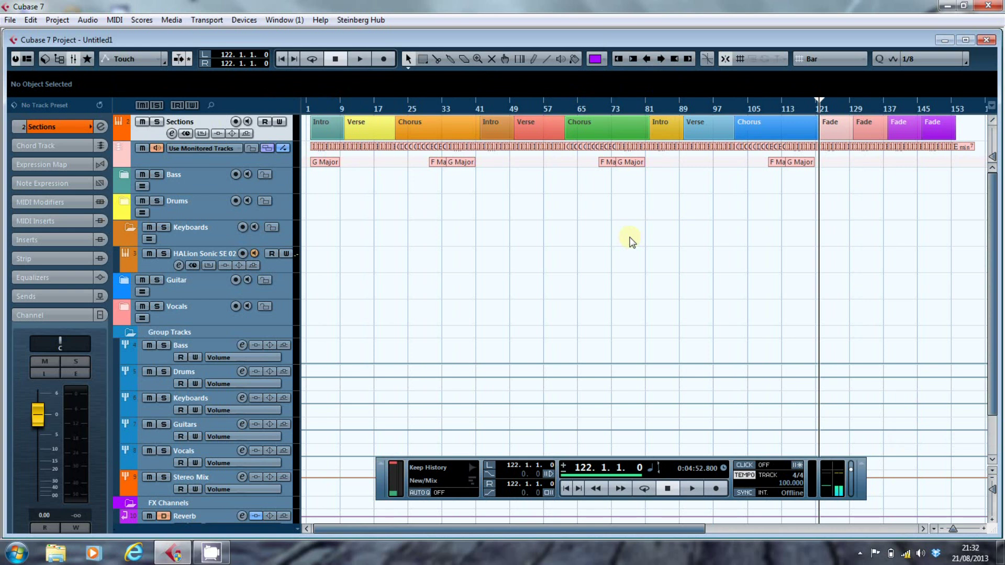
pyautogui.keyDown('ctrl'); pyautogui.click(313, 100); pyautogui.keyUp('ctrl')
pyautogui.keyDown('alt'); pyautogui.click(313, 101); pyautogui.keyUp('alt')
pyautogui.click(313, 99)
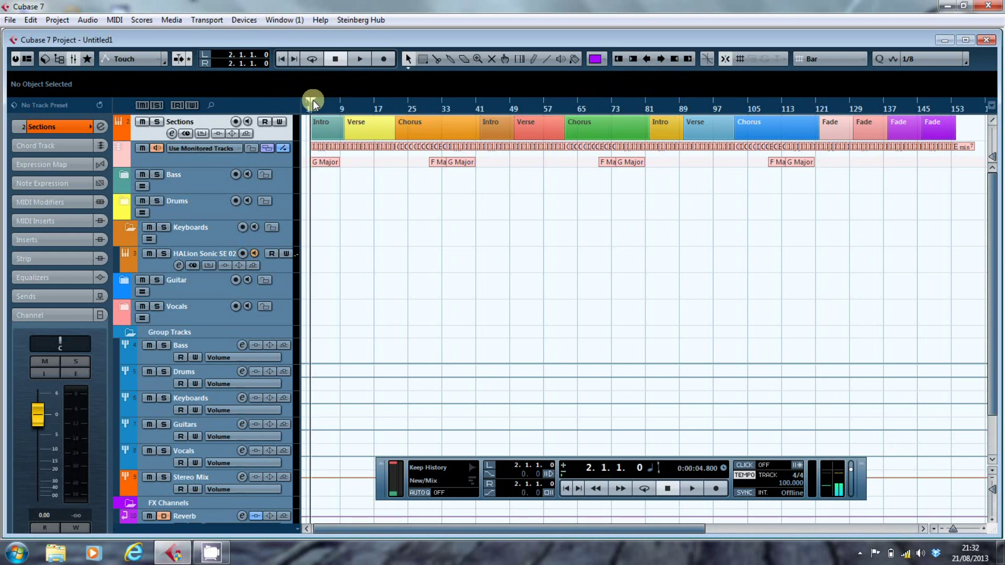
# Save the untitled project with the file name 'Too Far From Home'.
pyautogui.click(11, 20)
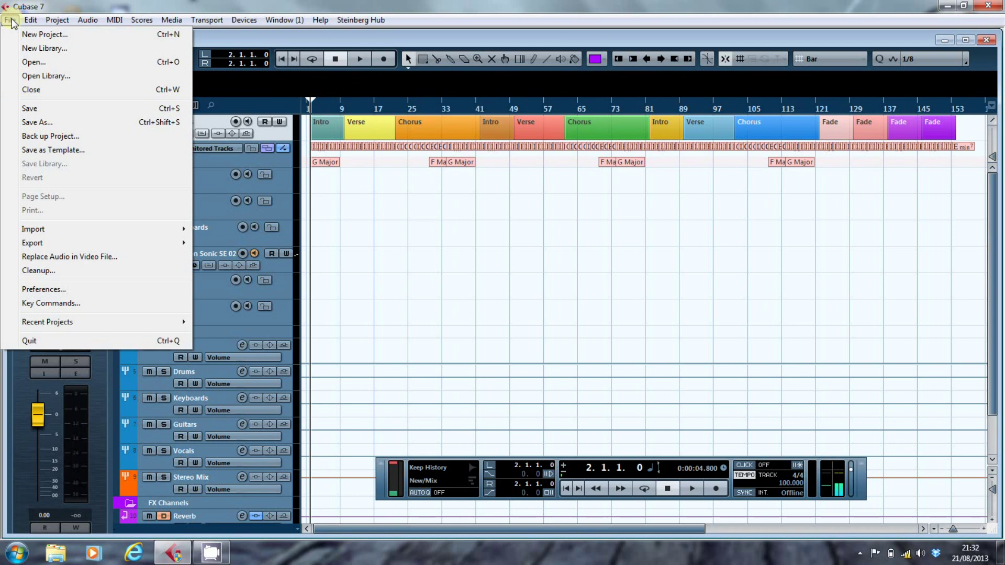
pyautogui.click(42, 109)
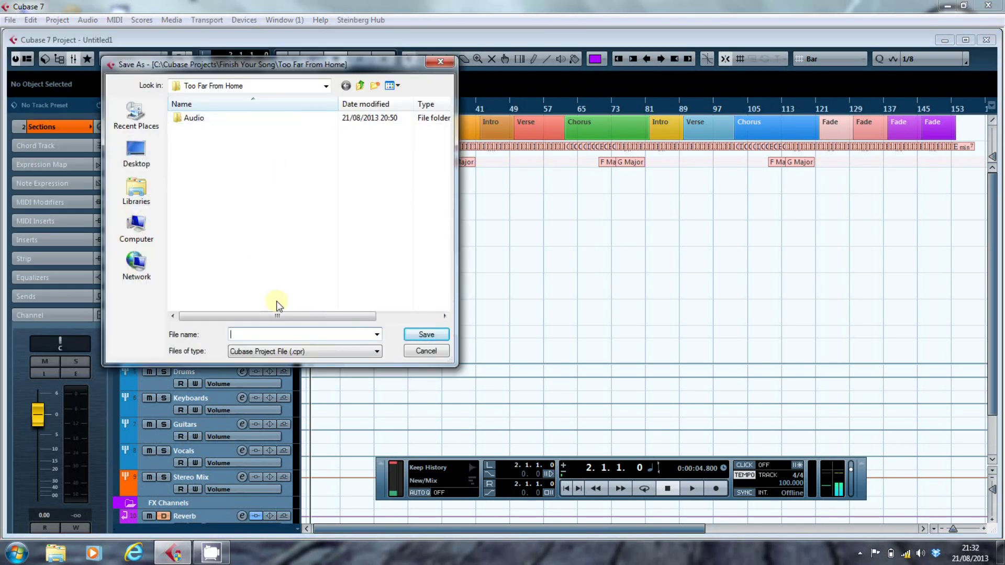
pyautogui.write('Too Far From Home')
pyautogui.press('Return')
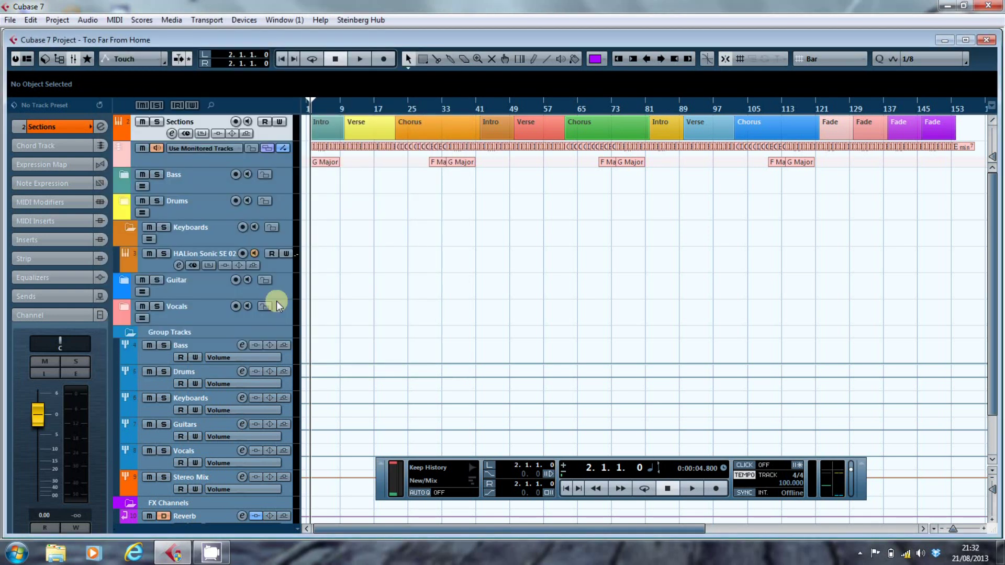